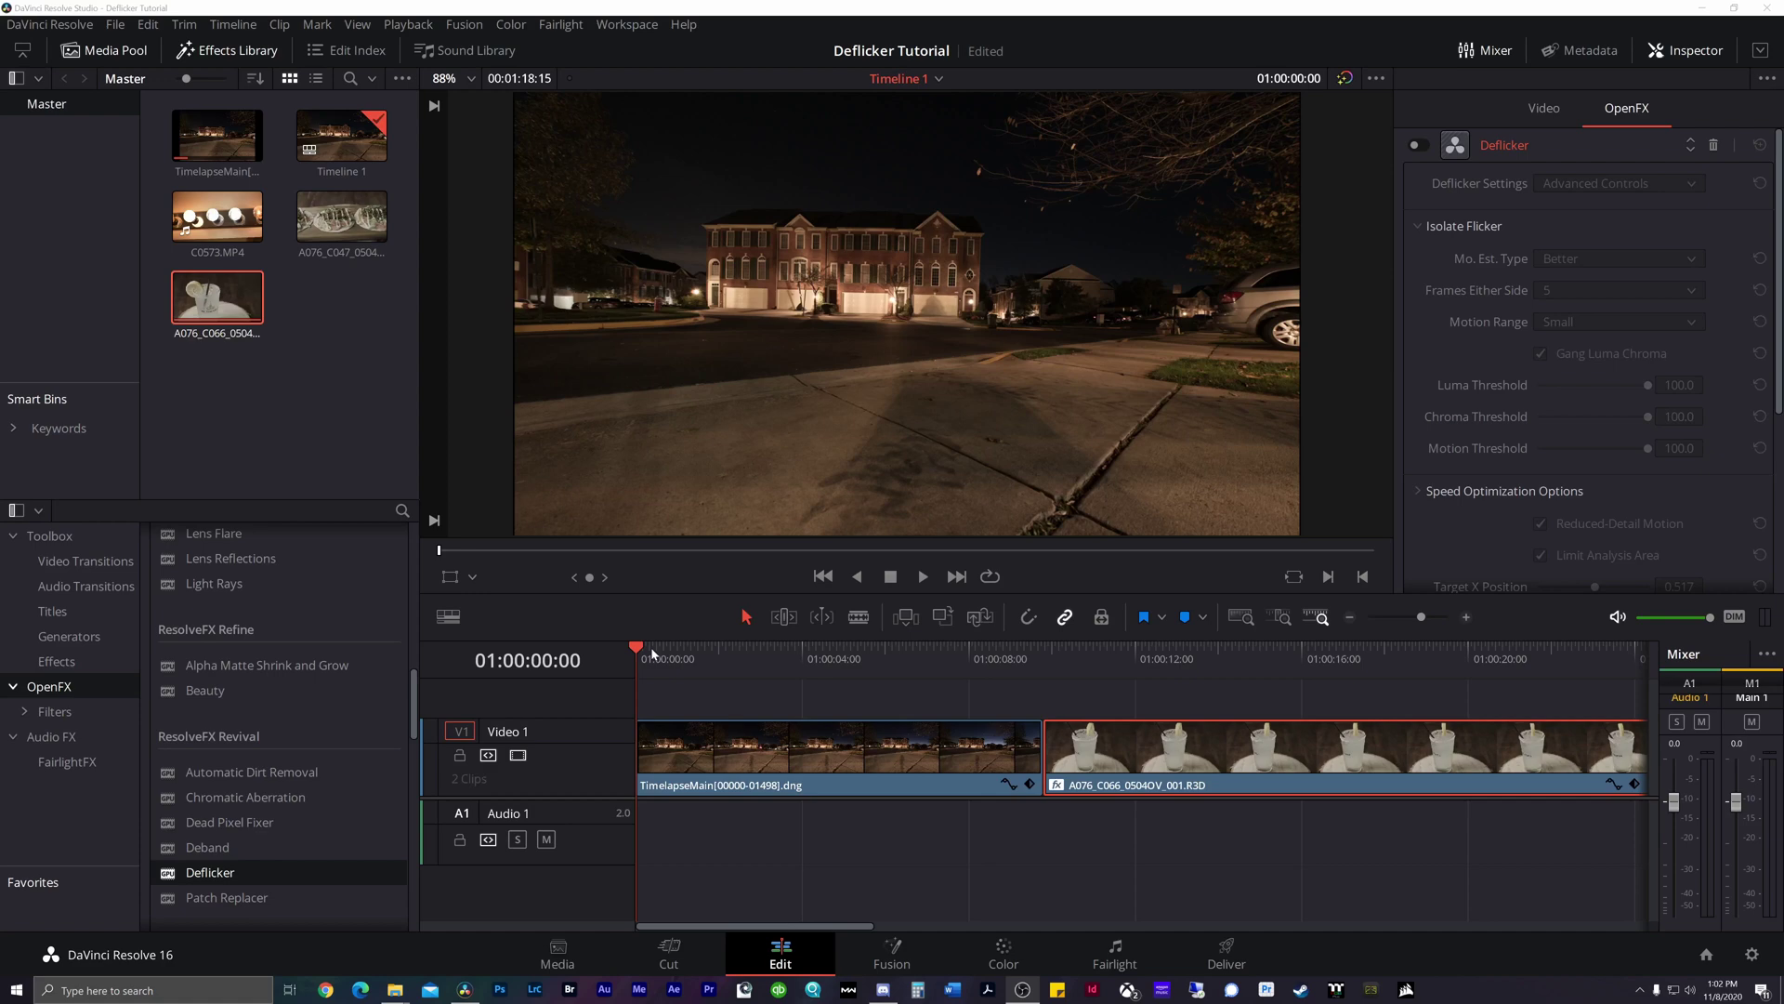
Step: Play the timeline to review flicker, scrub back to about 01:00:03:12, and remove the glass clip's Deflicker
key("space")
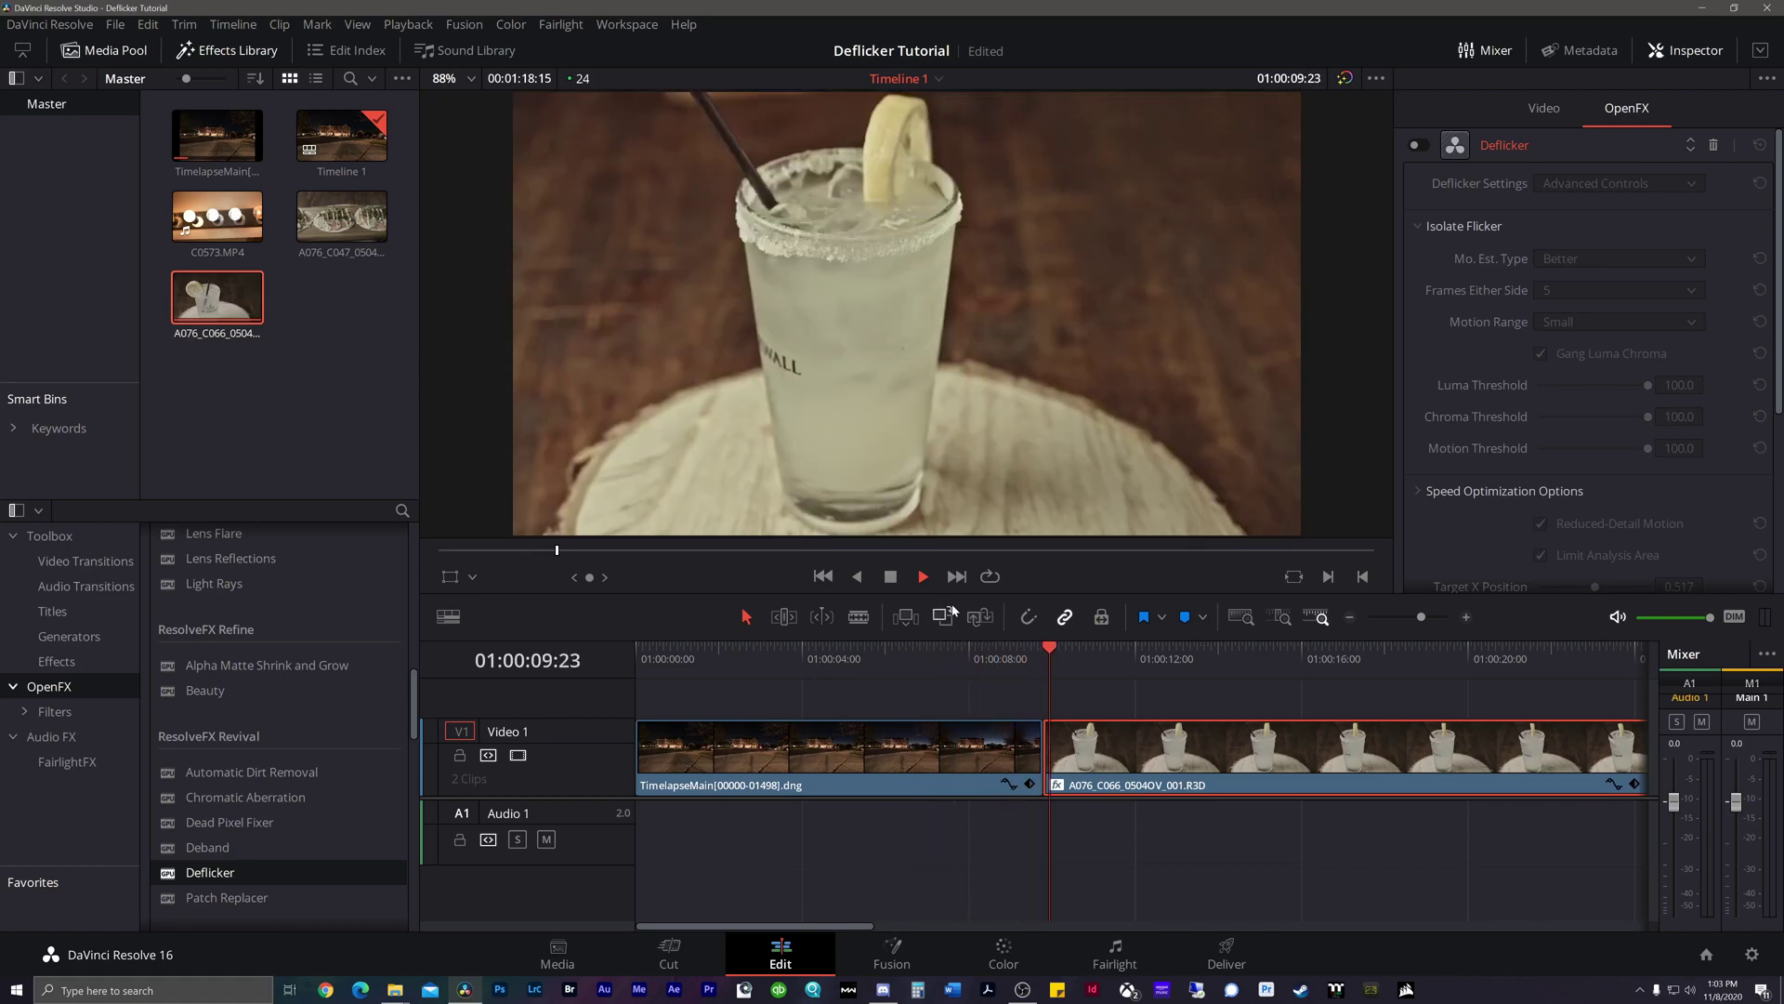
left_click(1018, 658)
left_click_drag(1017, 658, 782, 644)
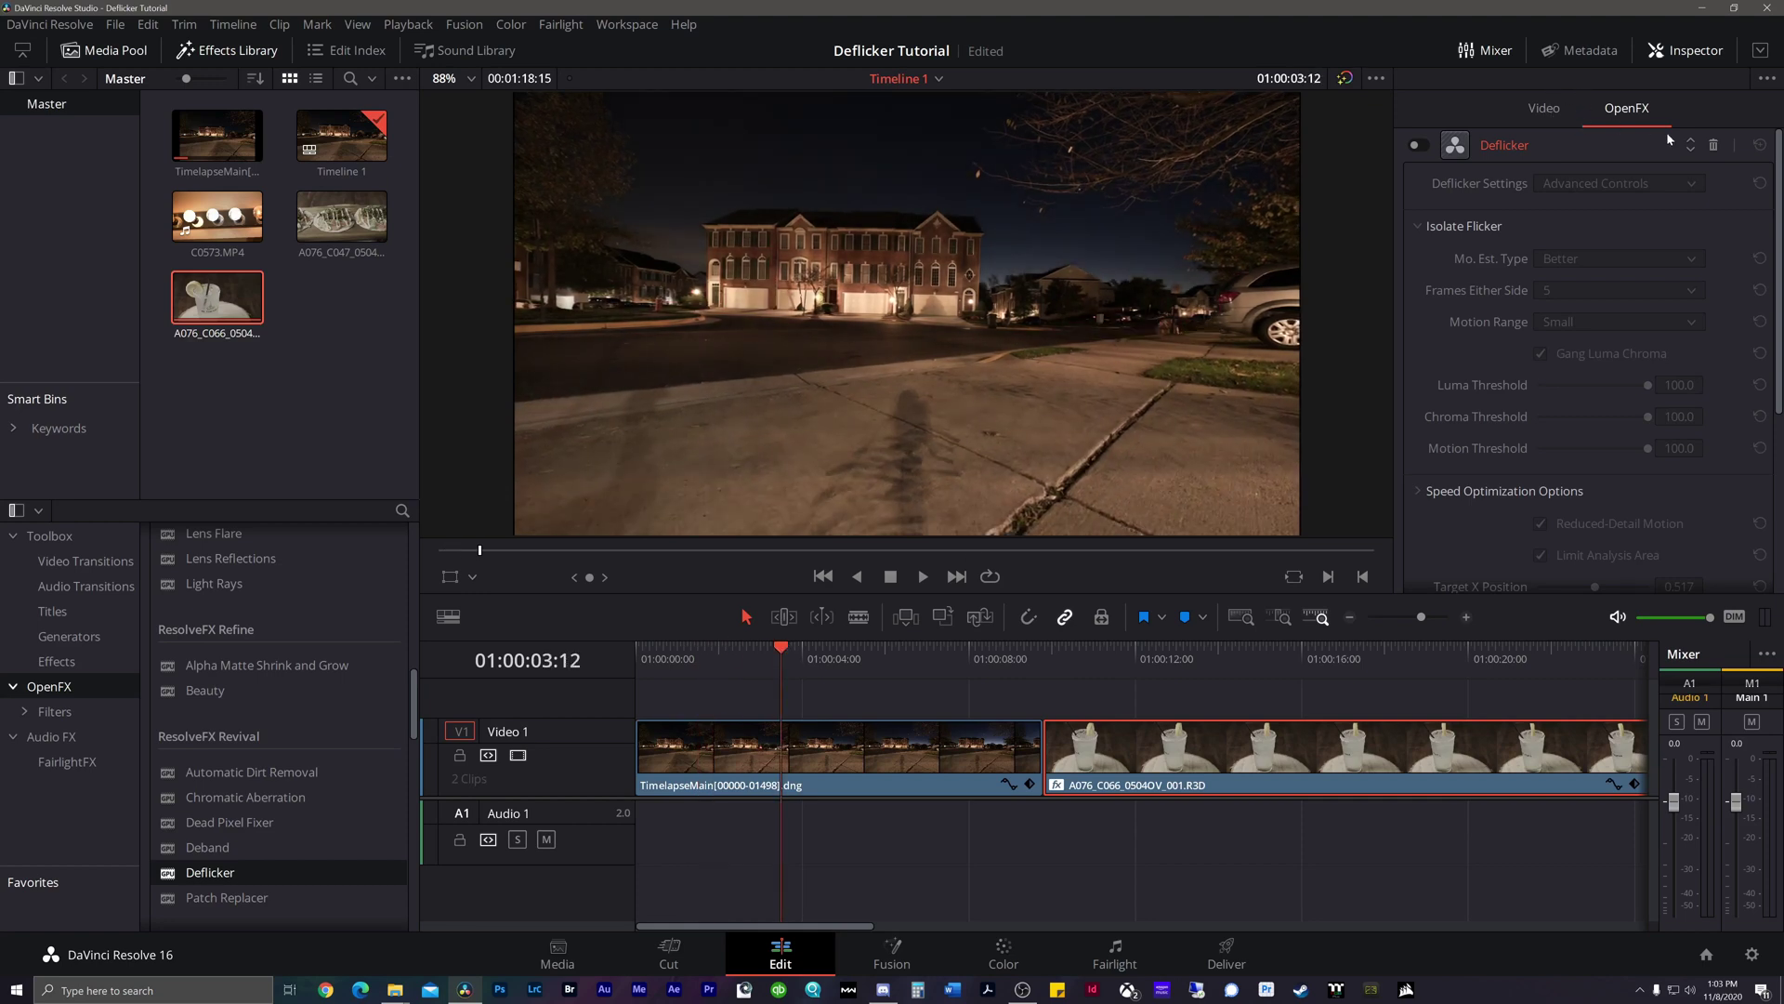
left_click(1712, 144)
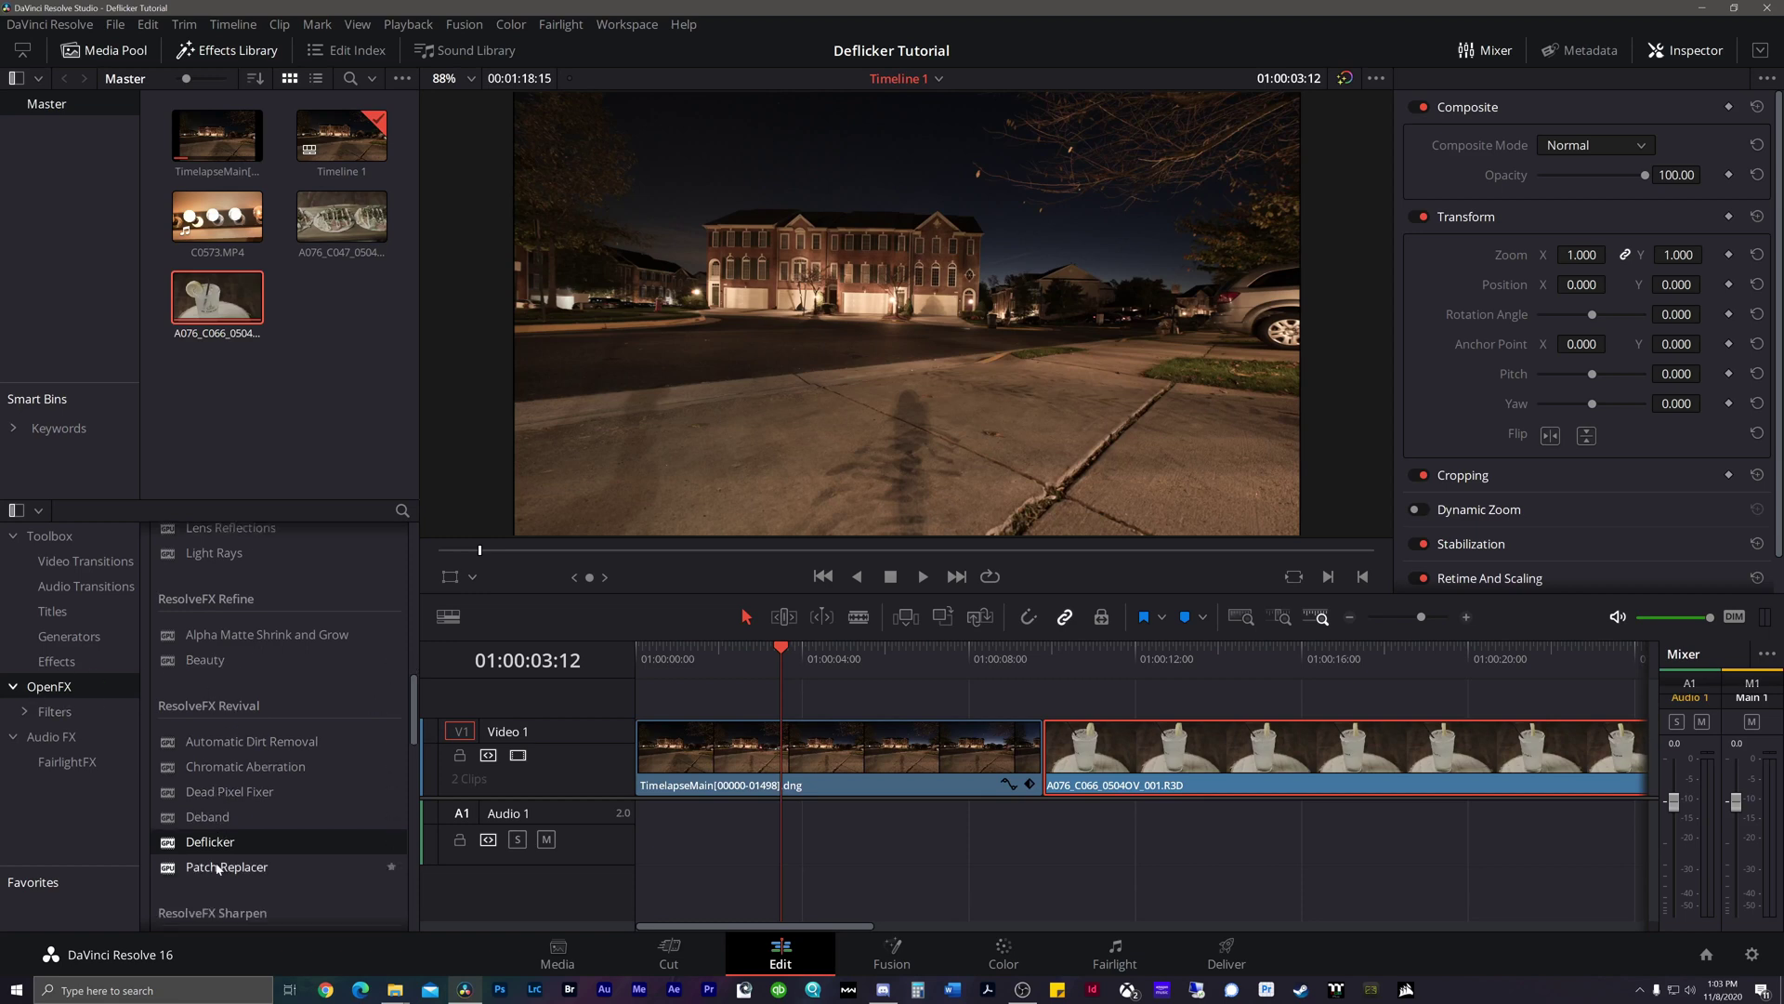
Step: Drag the Deflicker OpenFX from the Effects Library onto the TimelapseMain clip
left_click(216, 869)
scroll(217, 869, "down", 1)
left_click_drag(205, 850, 780, 762)
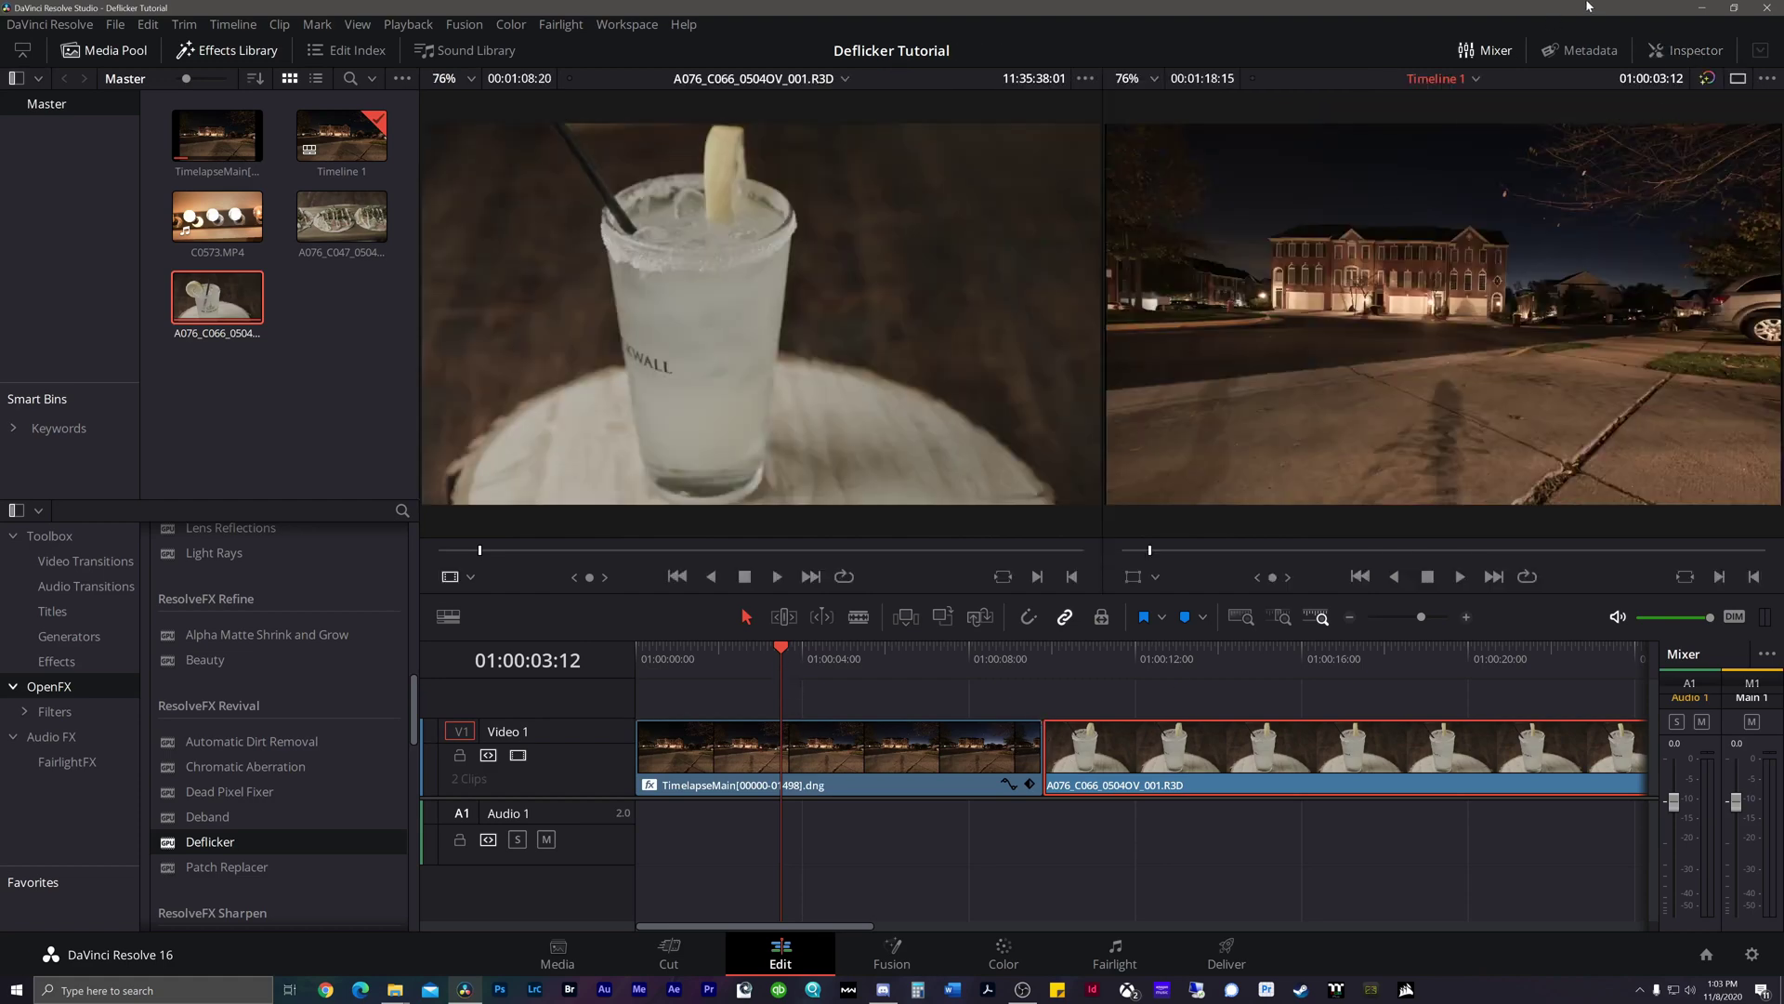
Step: Set the TimelapseMain clip's Deflicker Settings to the Timelapse preset and return the playhead to the start
left_click(777, 757)
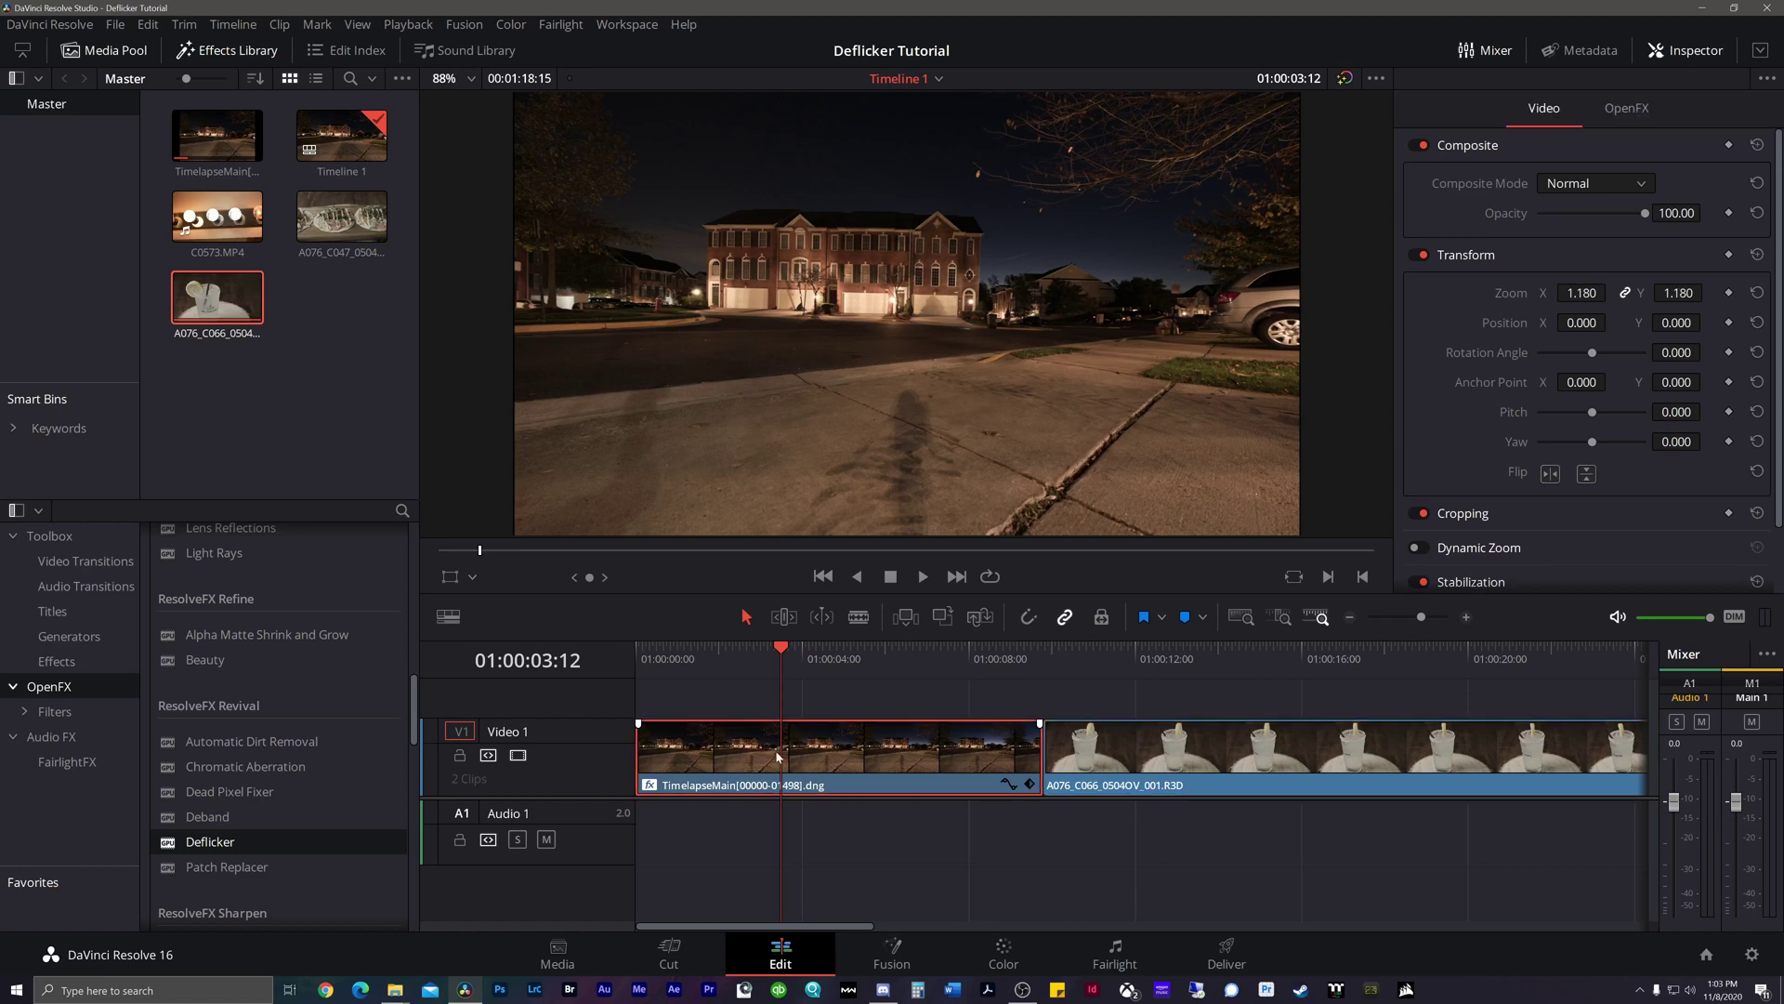
left_click(1620, 121)
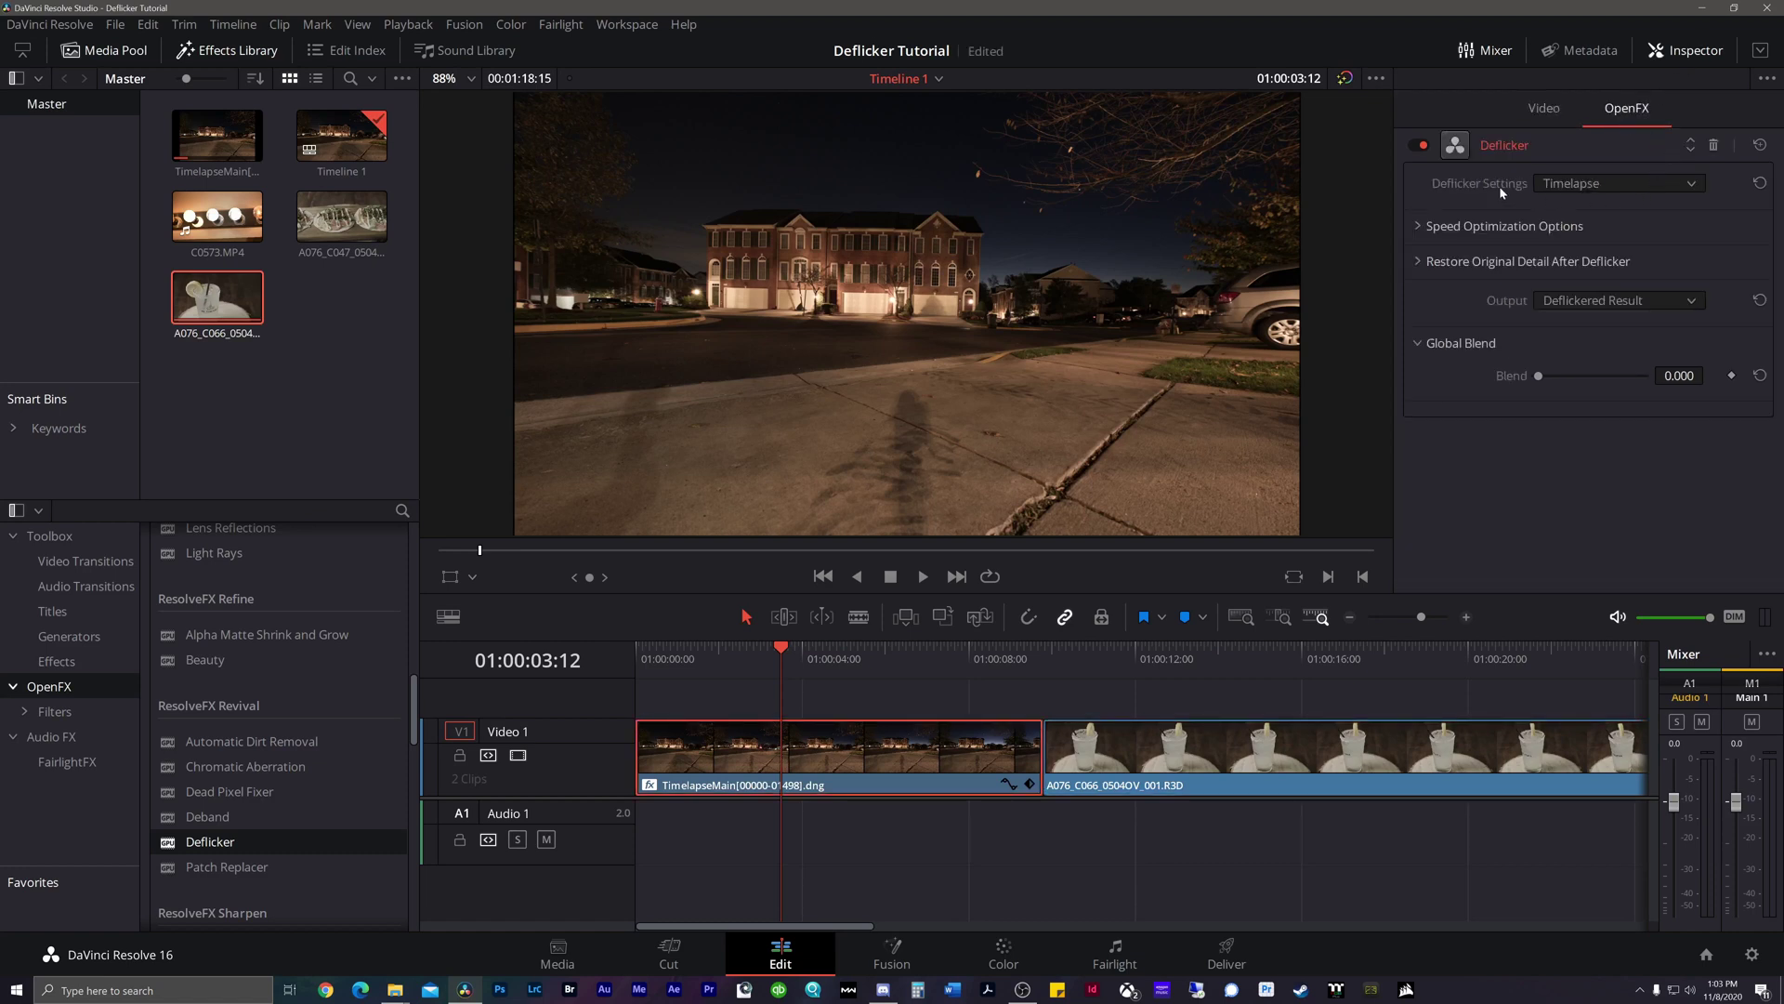
left_click(1624, 187)
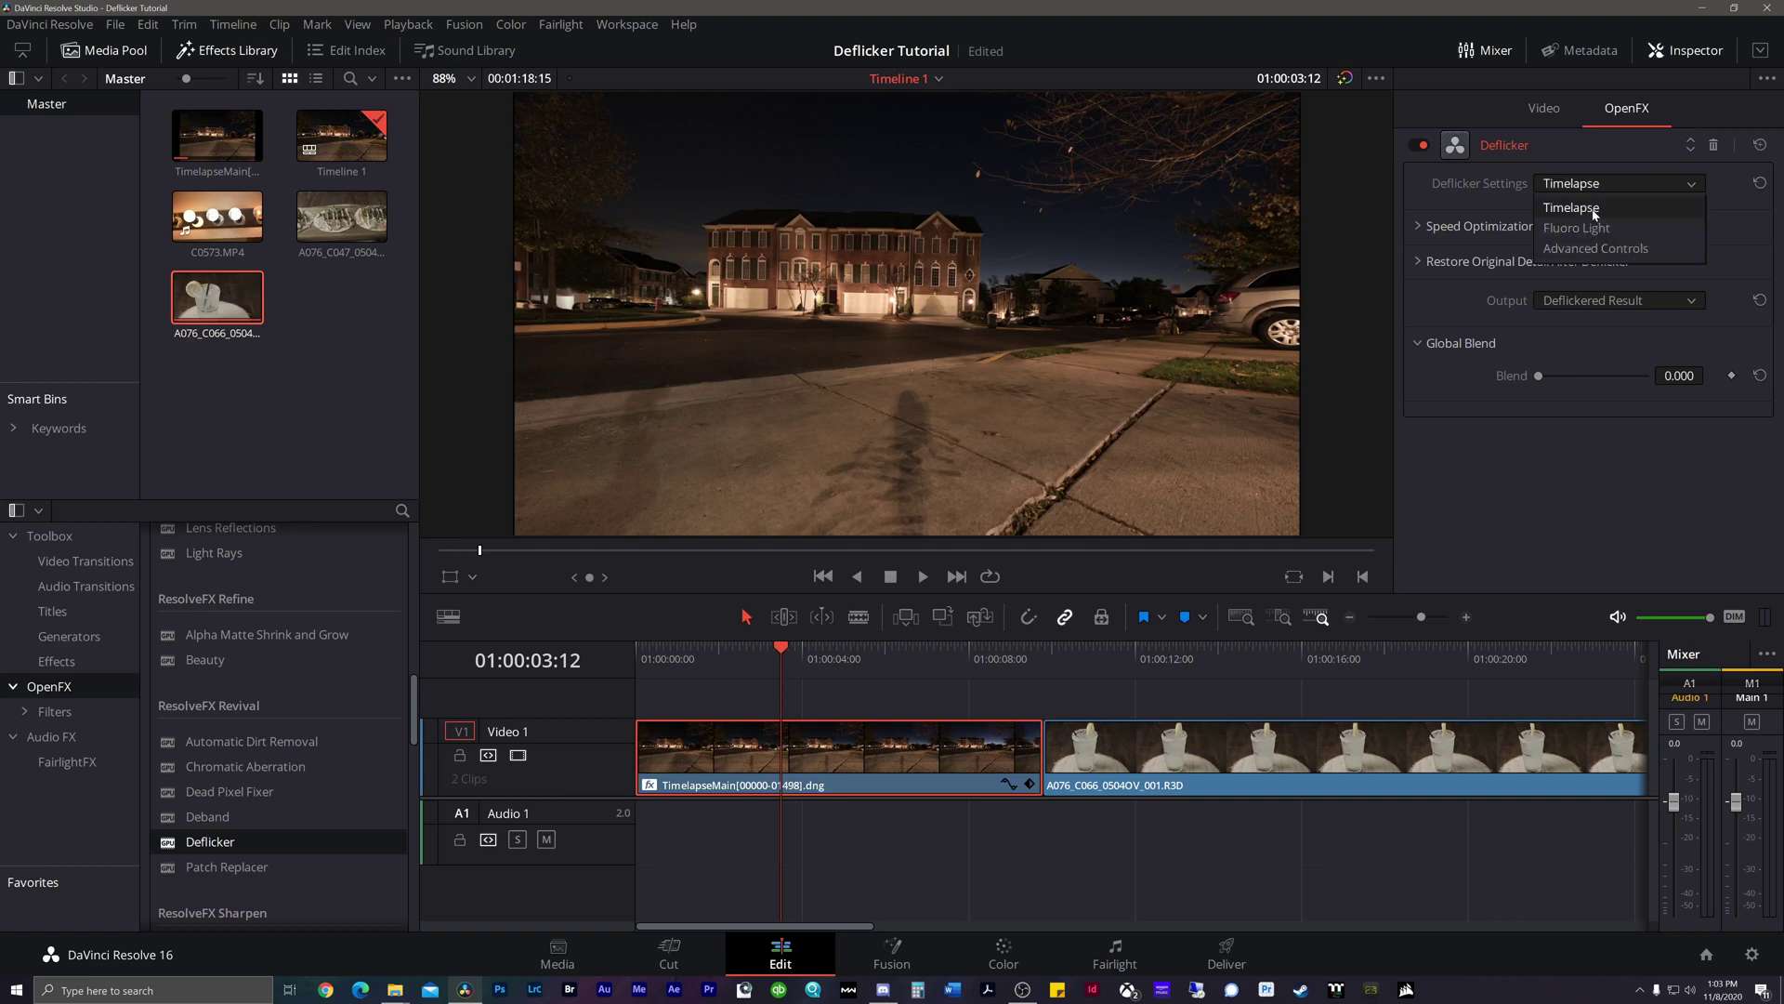
left_click(1594, 210)
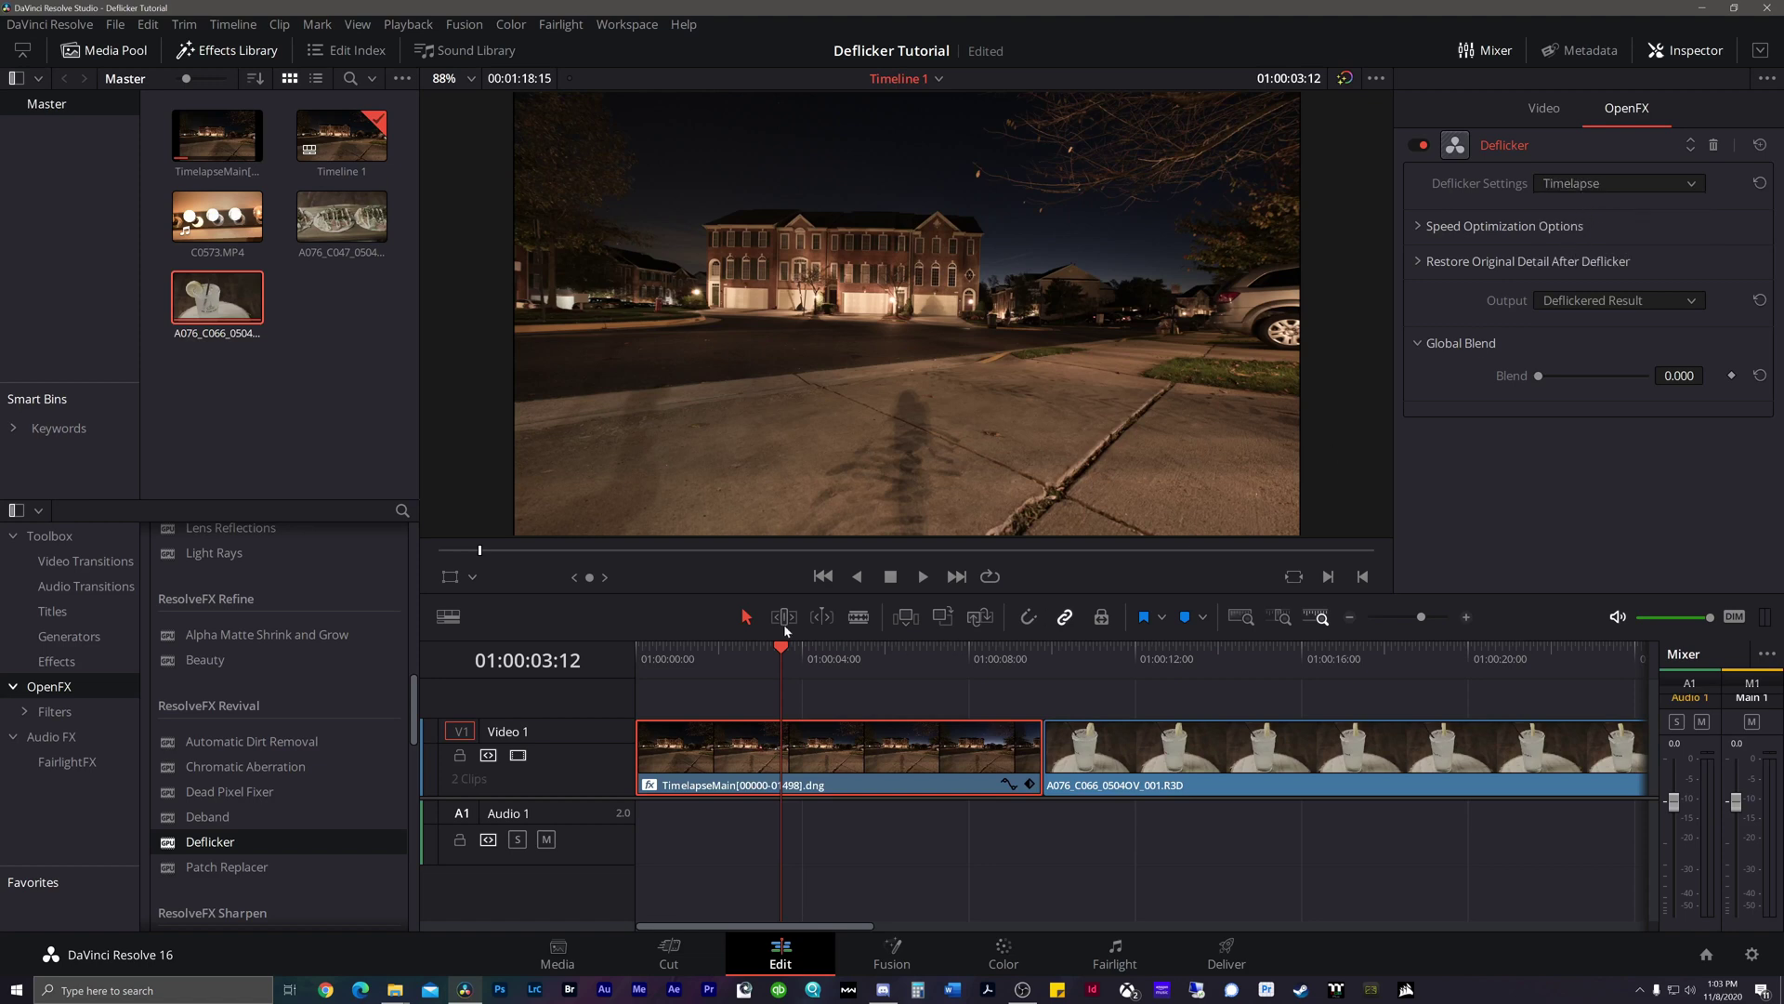
left_click_drag(740, 659, 630, 657)
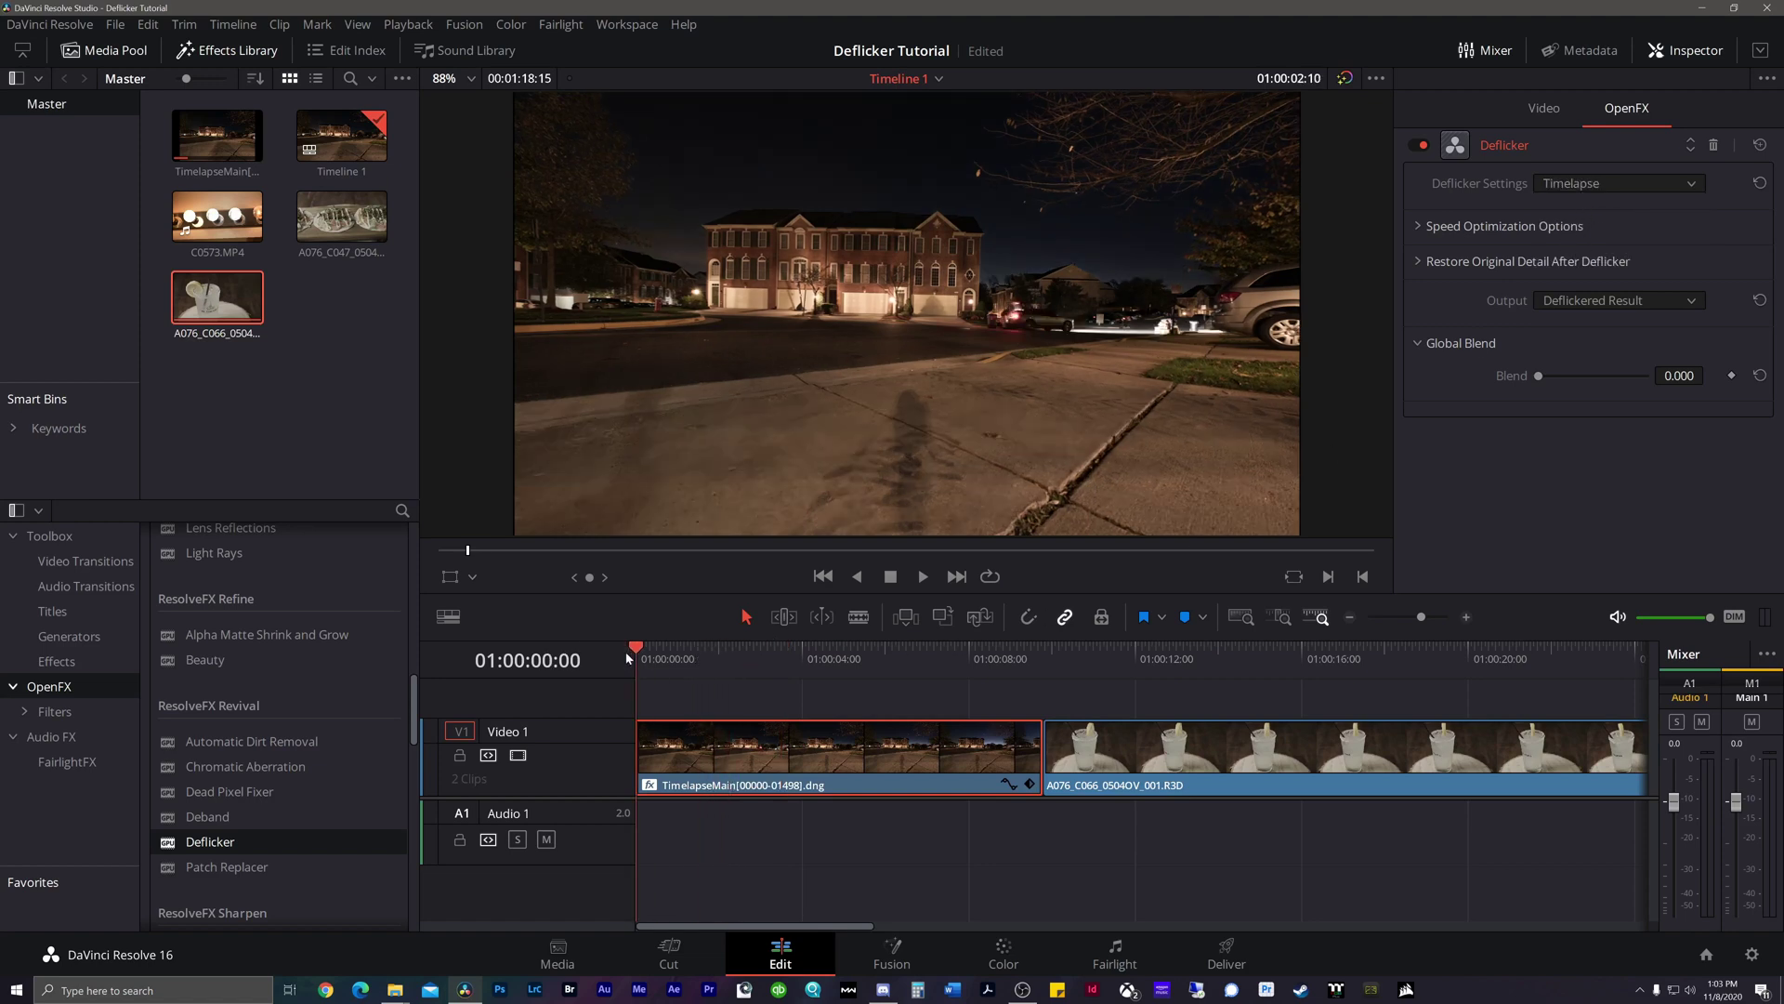
key("space")
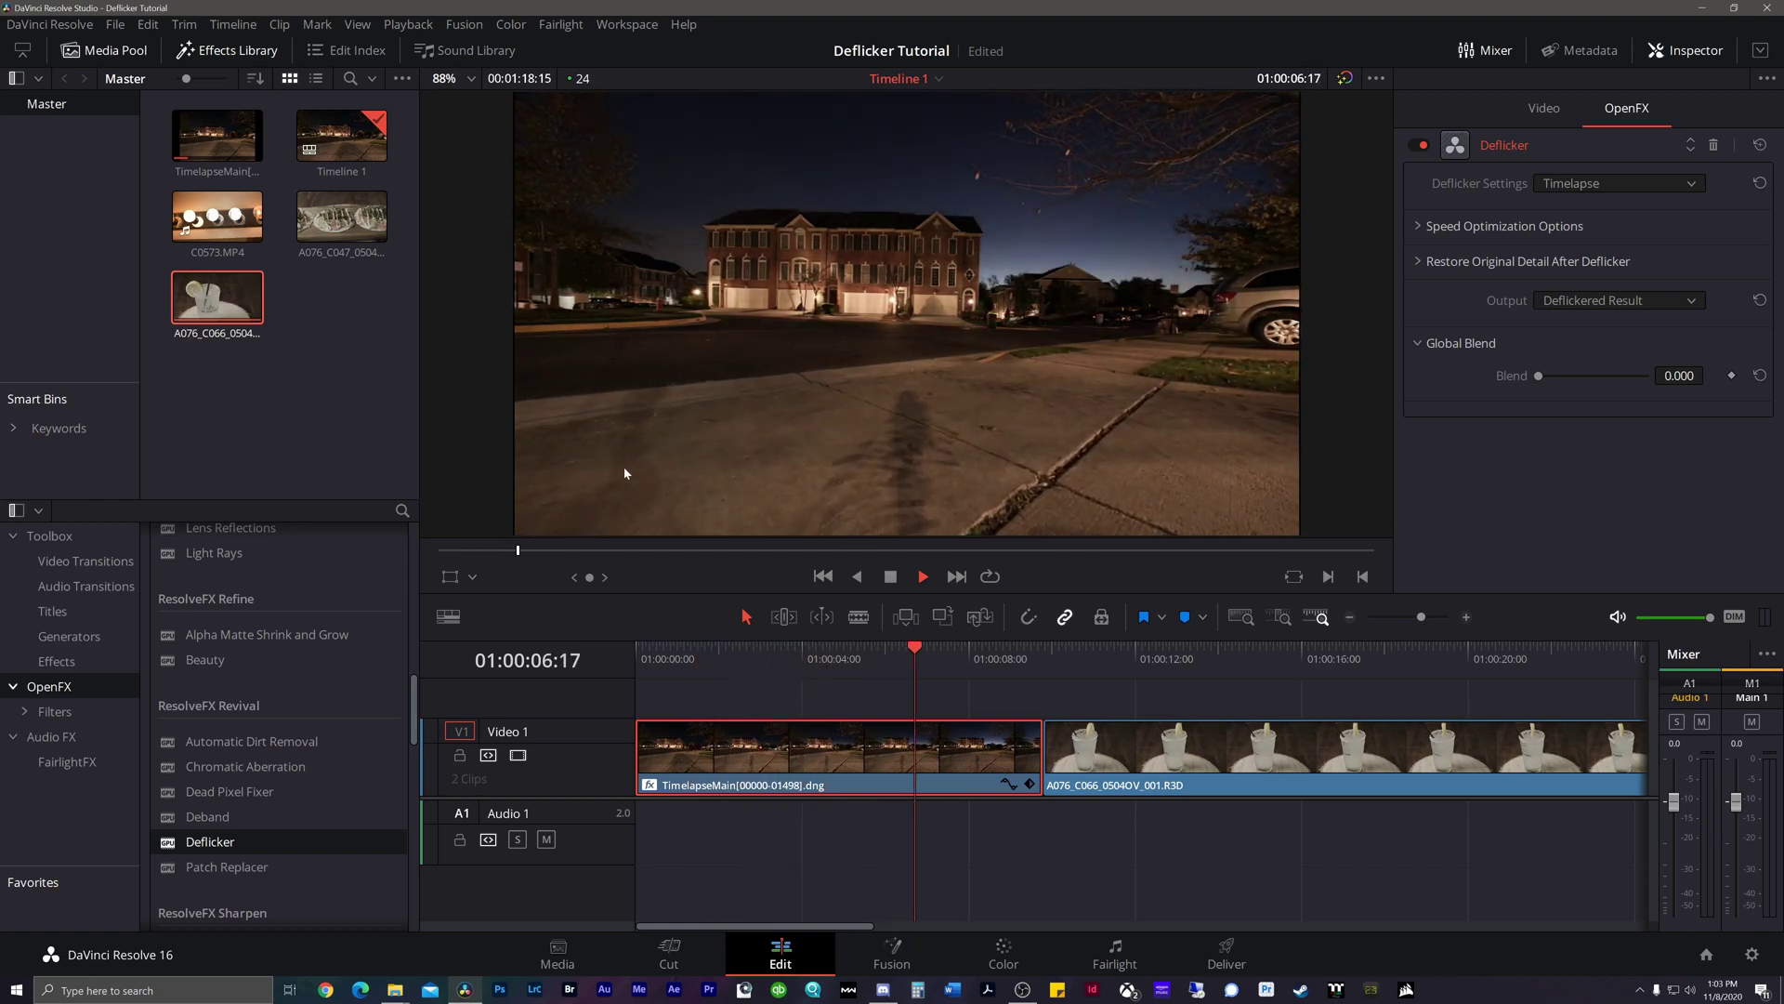
left_click(1008, 658)
left_click_drag(1007, 656, 680, 655)
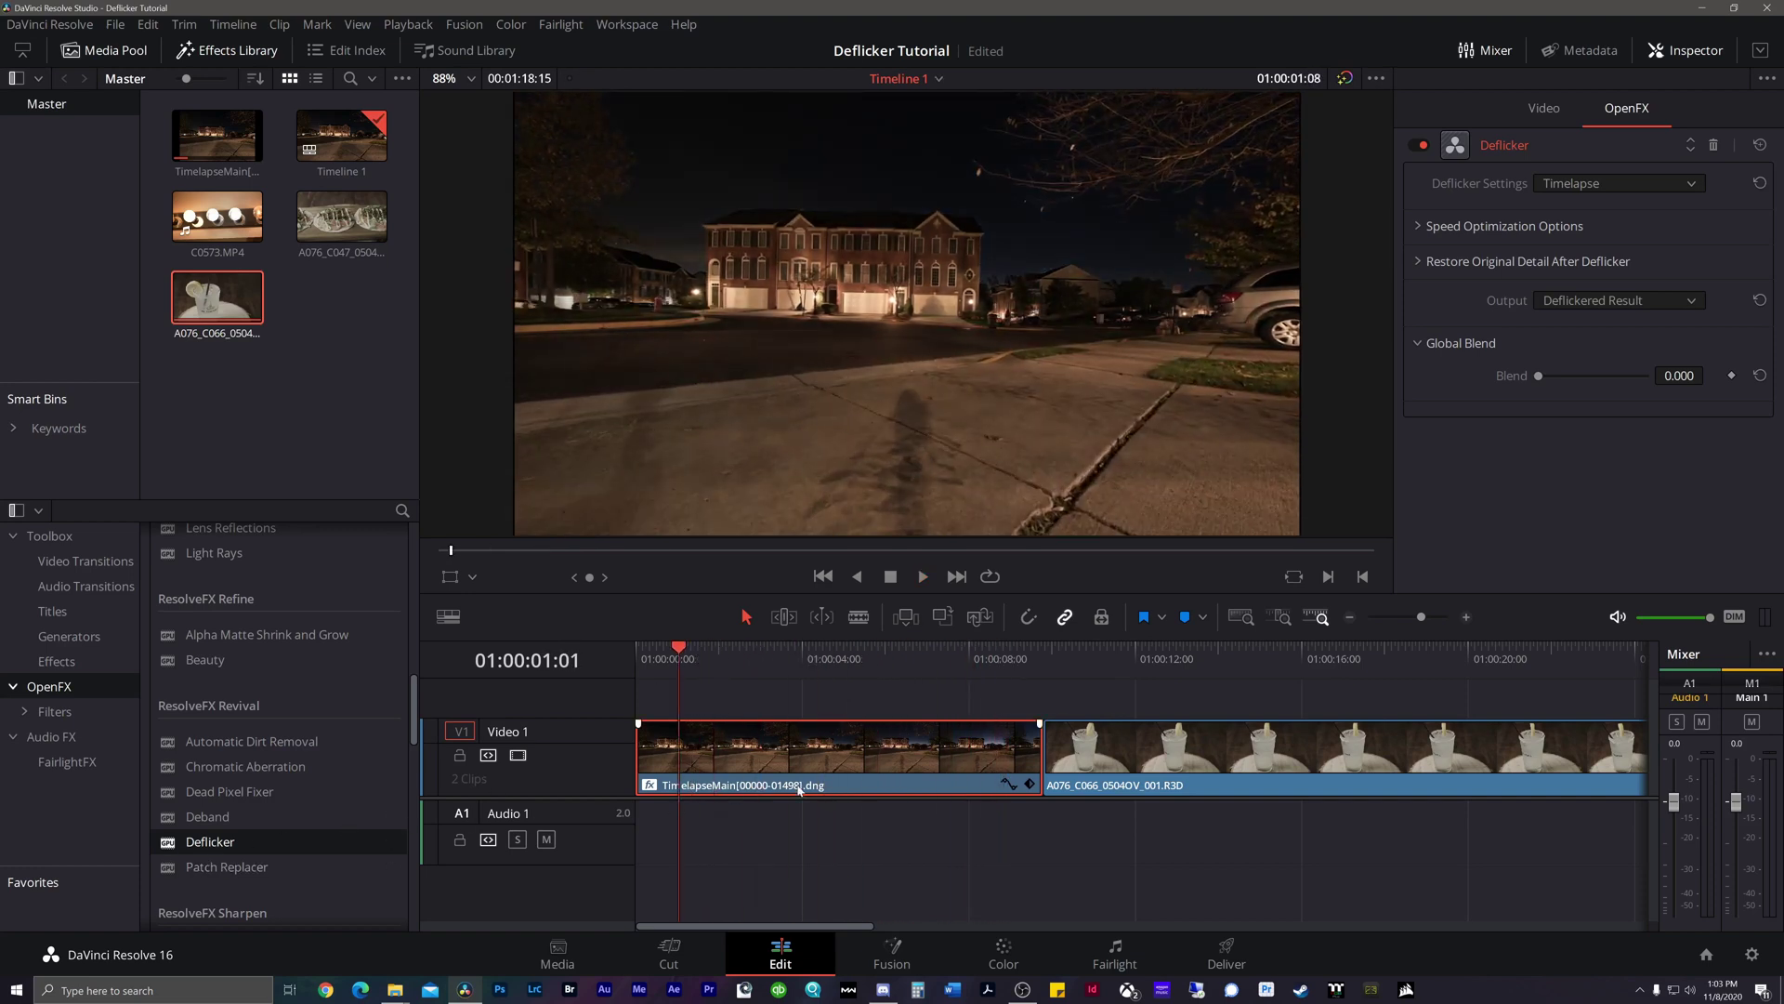
mouse_move(1067, 656)
left_mouse_down()
mouse_move(1120, 656)
mouse_move(1056, 667)
left_mouse_up()
Step: Play the A076 glass clip to see its flicker, then apply Deflicker to it
key("space")
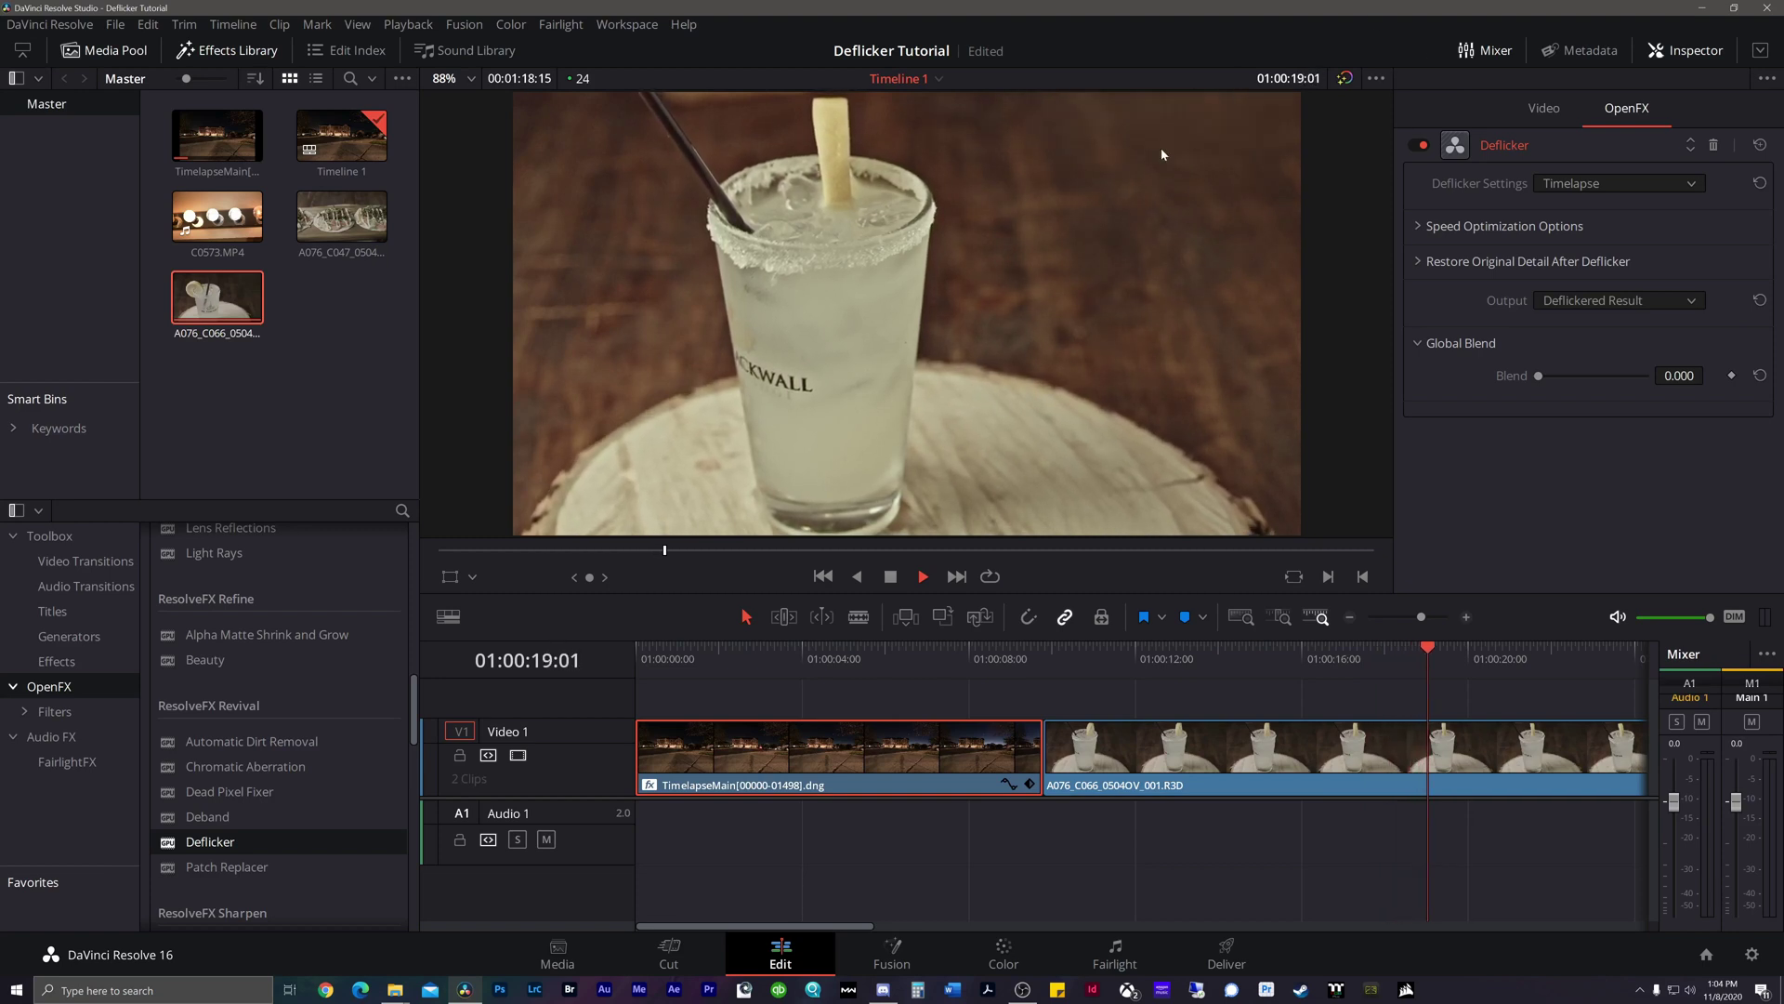
key("space")
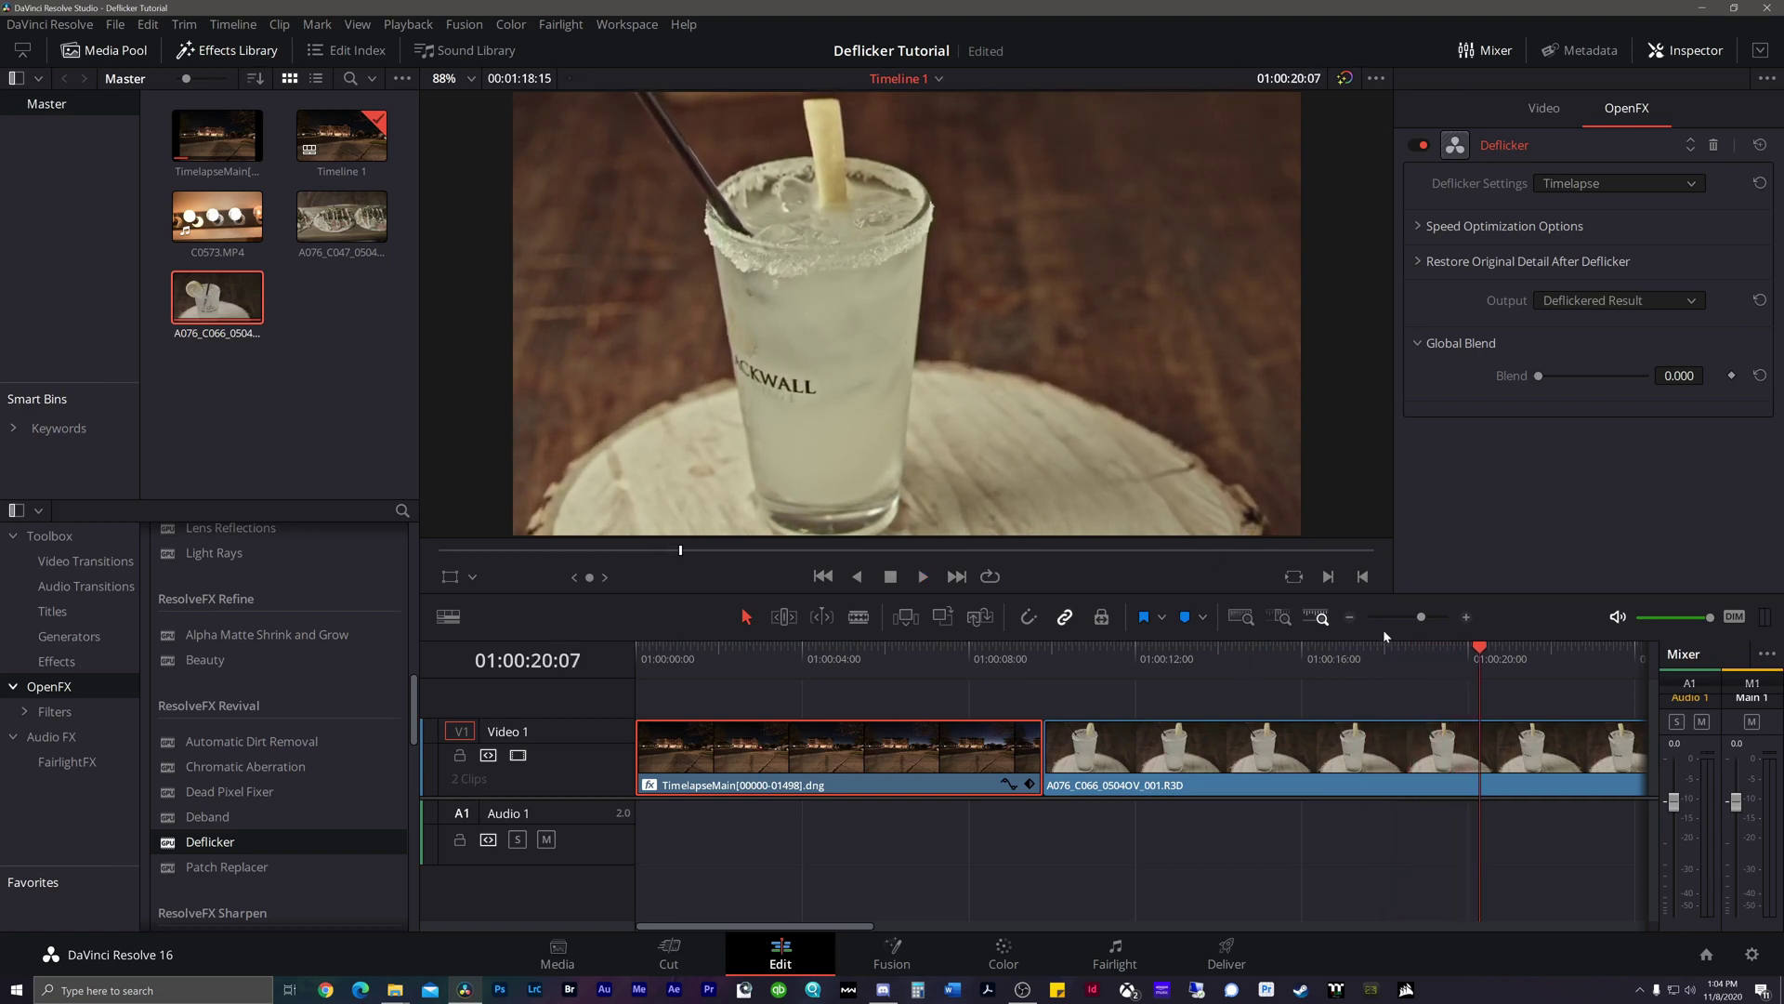
left_click_drag(1383, 638, 1128, 655)
left_click(1117, 769)
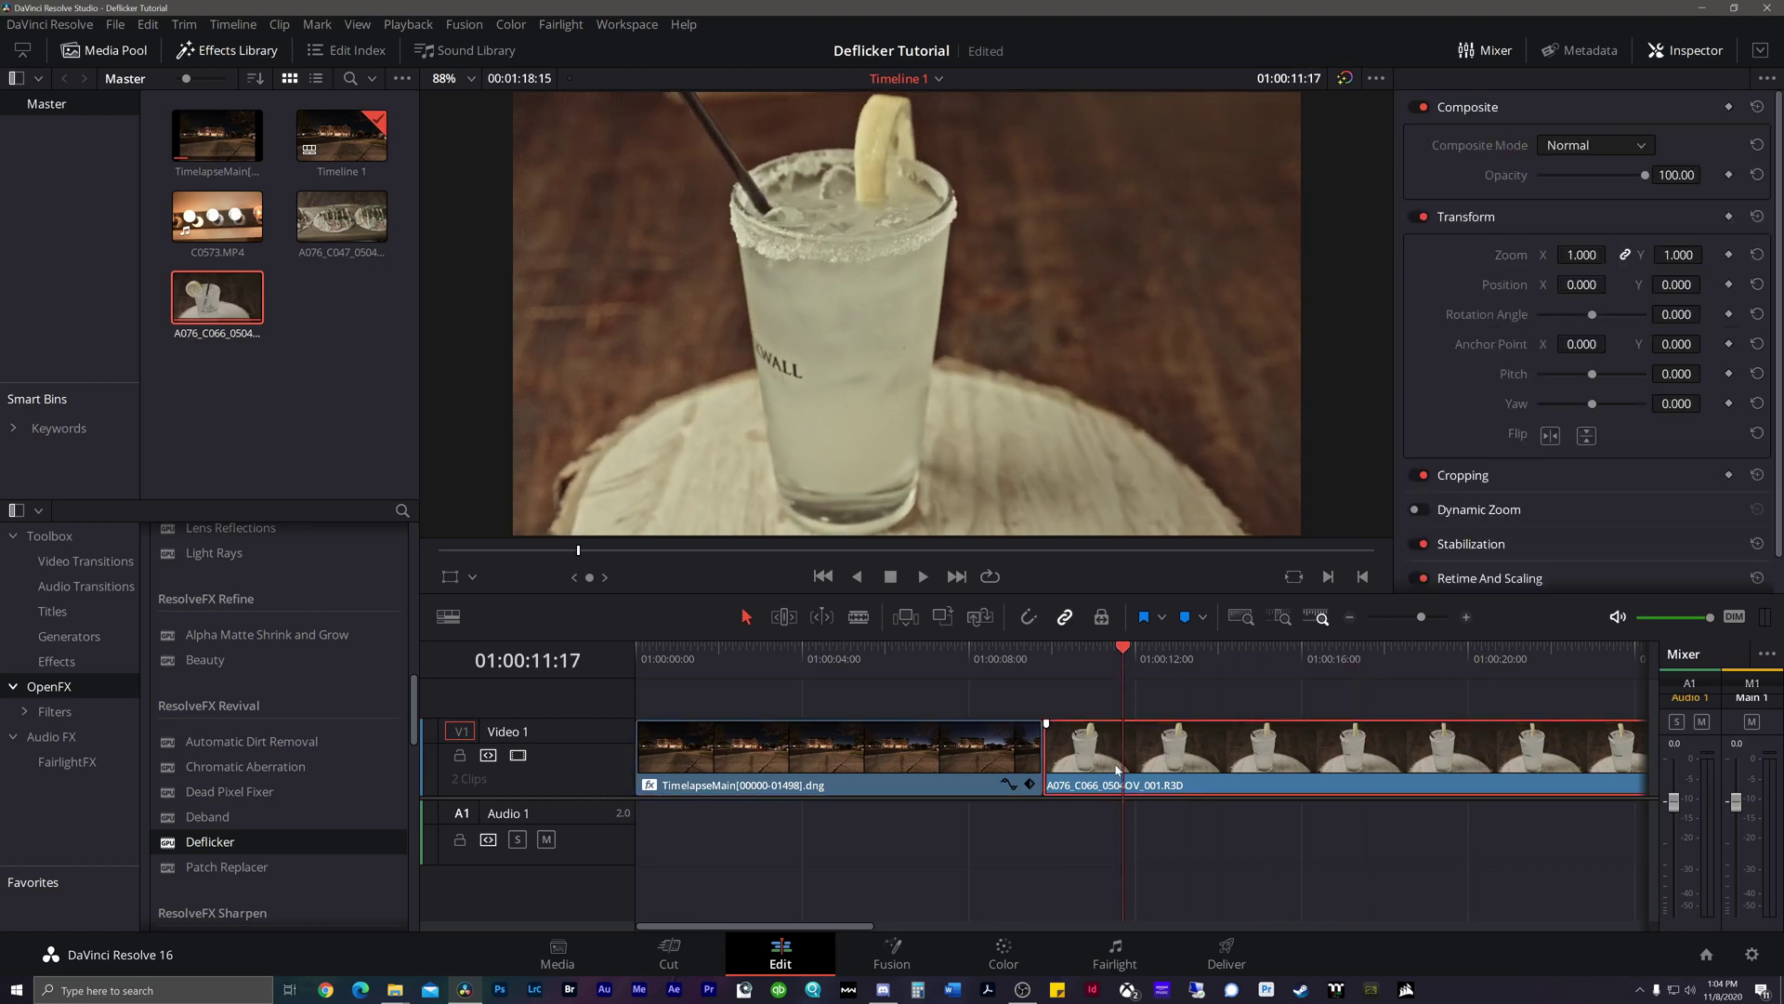
left_click_drag(205, 842, 1108, 771)
Step: Replay the deflickered glass clip from about 10 seconds and show its Deflicker settings
left_click_drag(1122, 658, 1083, 657)
key("space")
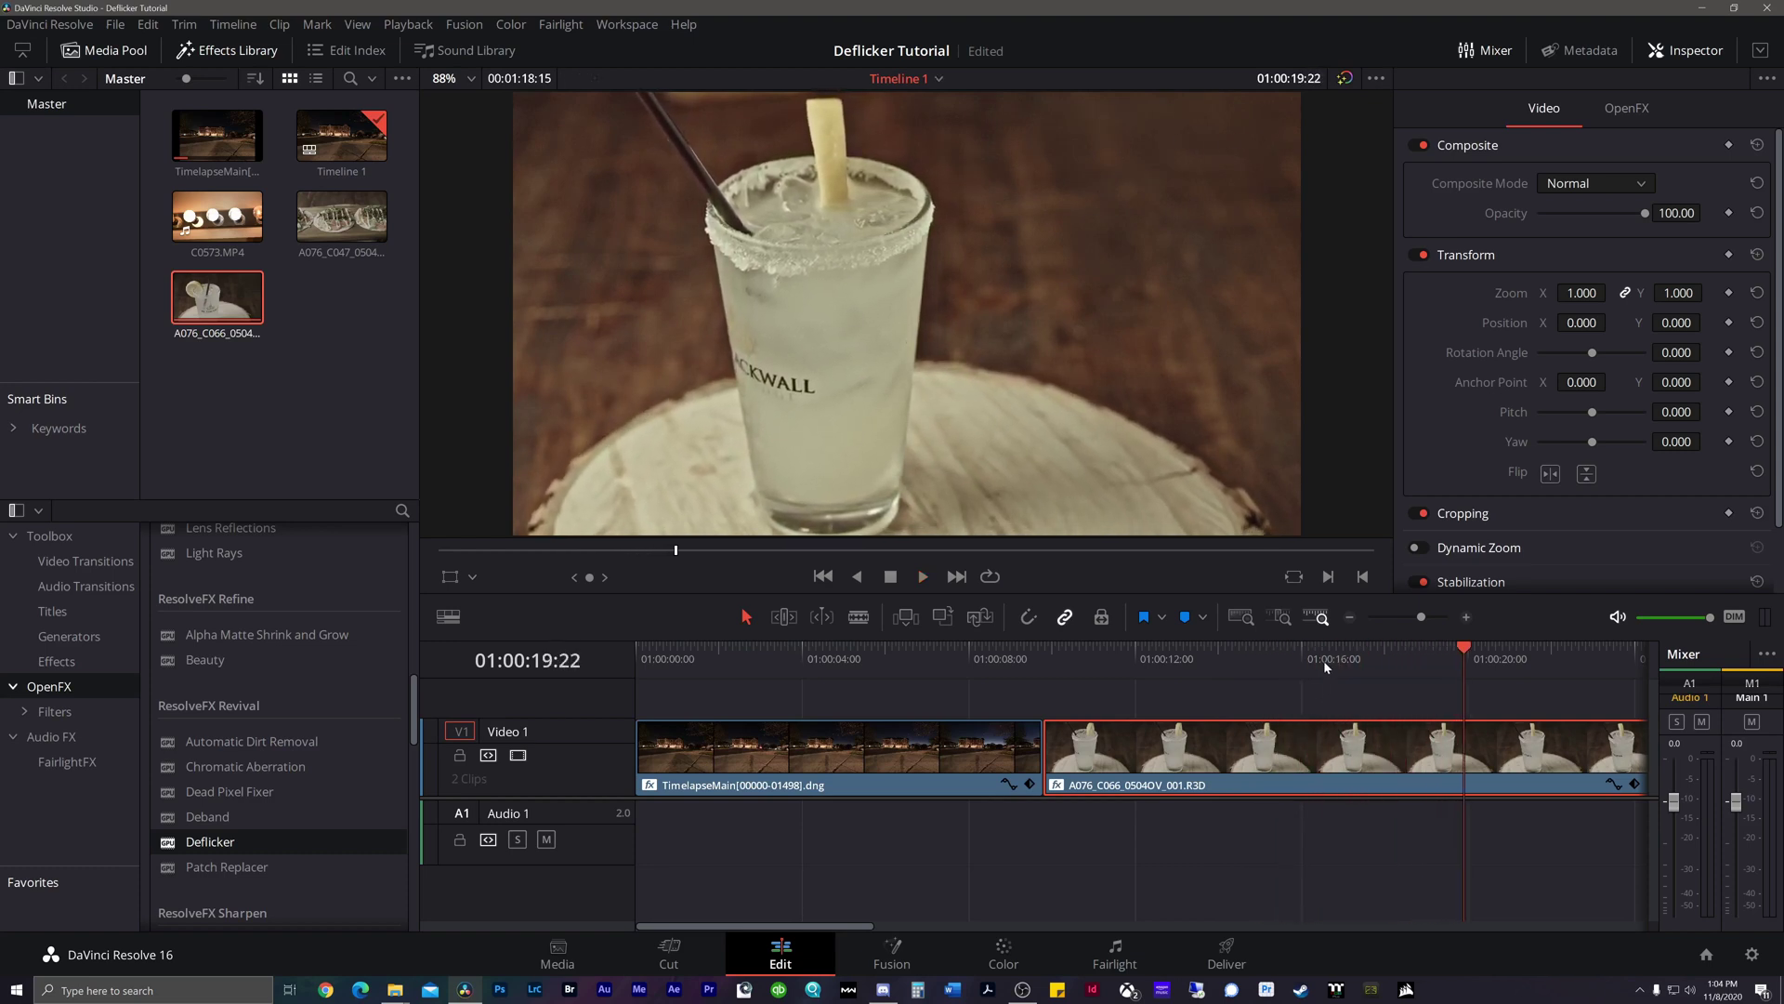
left_click(1147, 661)
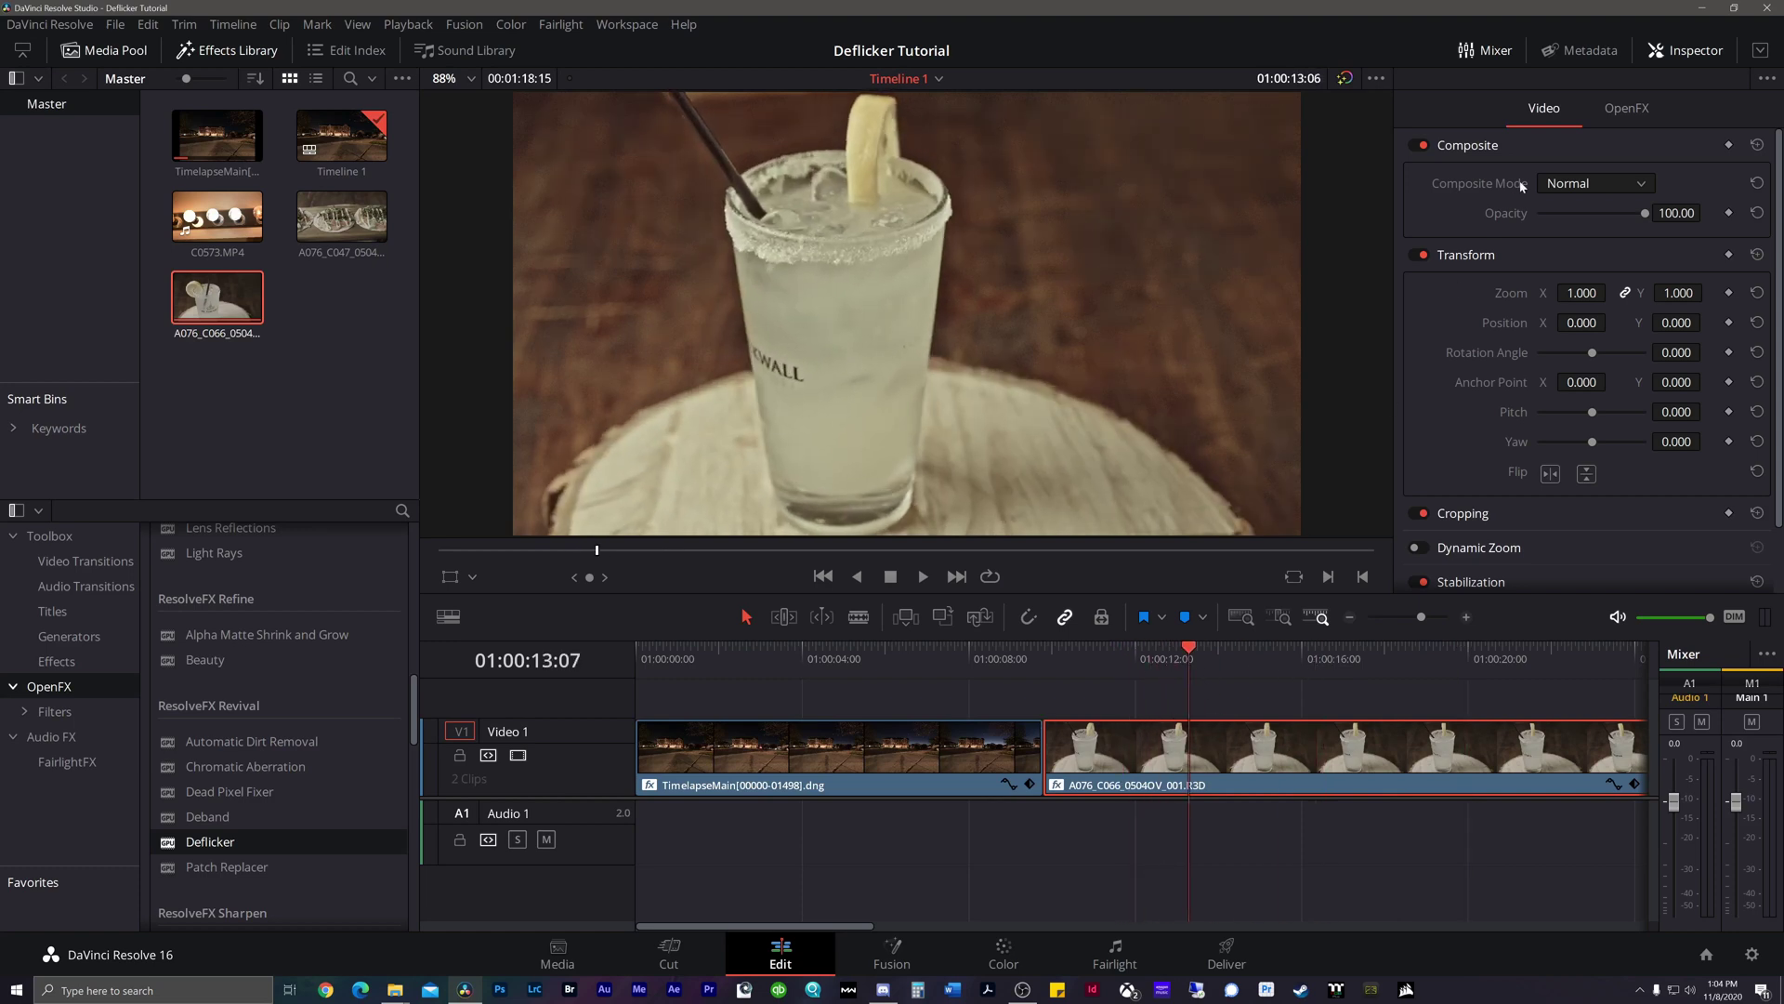
left_click(1638, 118)
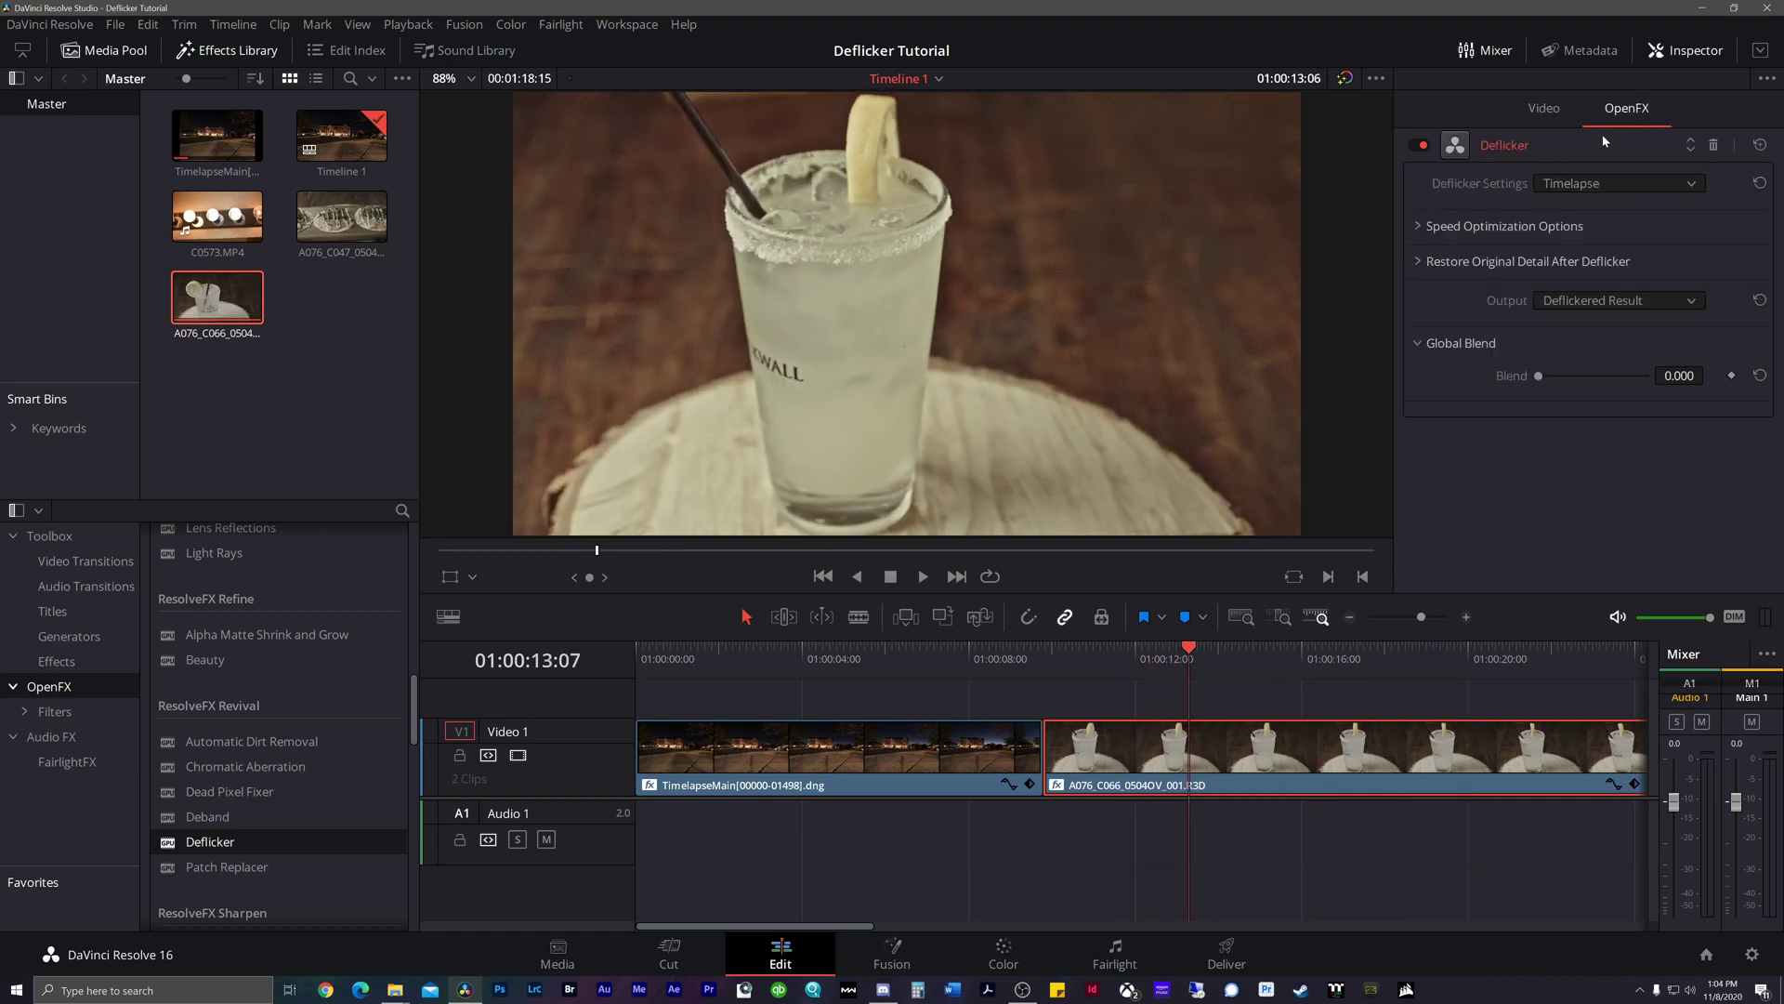
Step: Switch Deflicker to Advanced Controls and expand the Speed Optimization and Restore Original Detail sections
left_click(1651, 184)
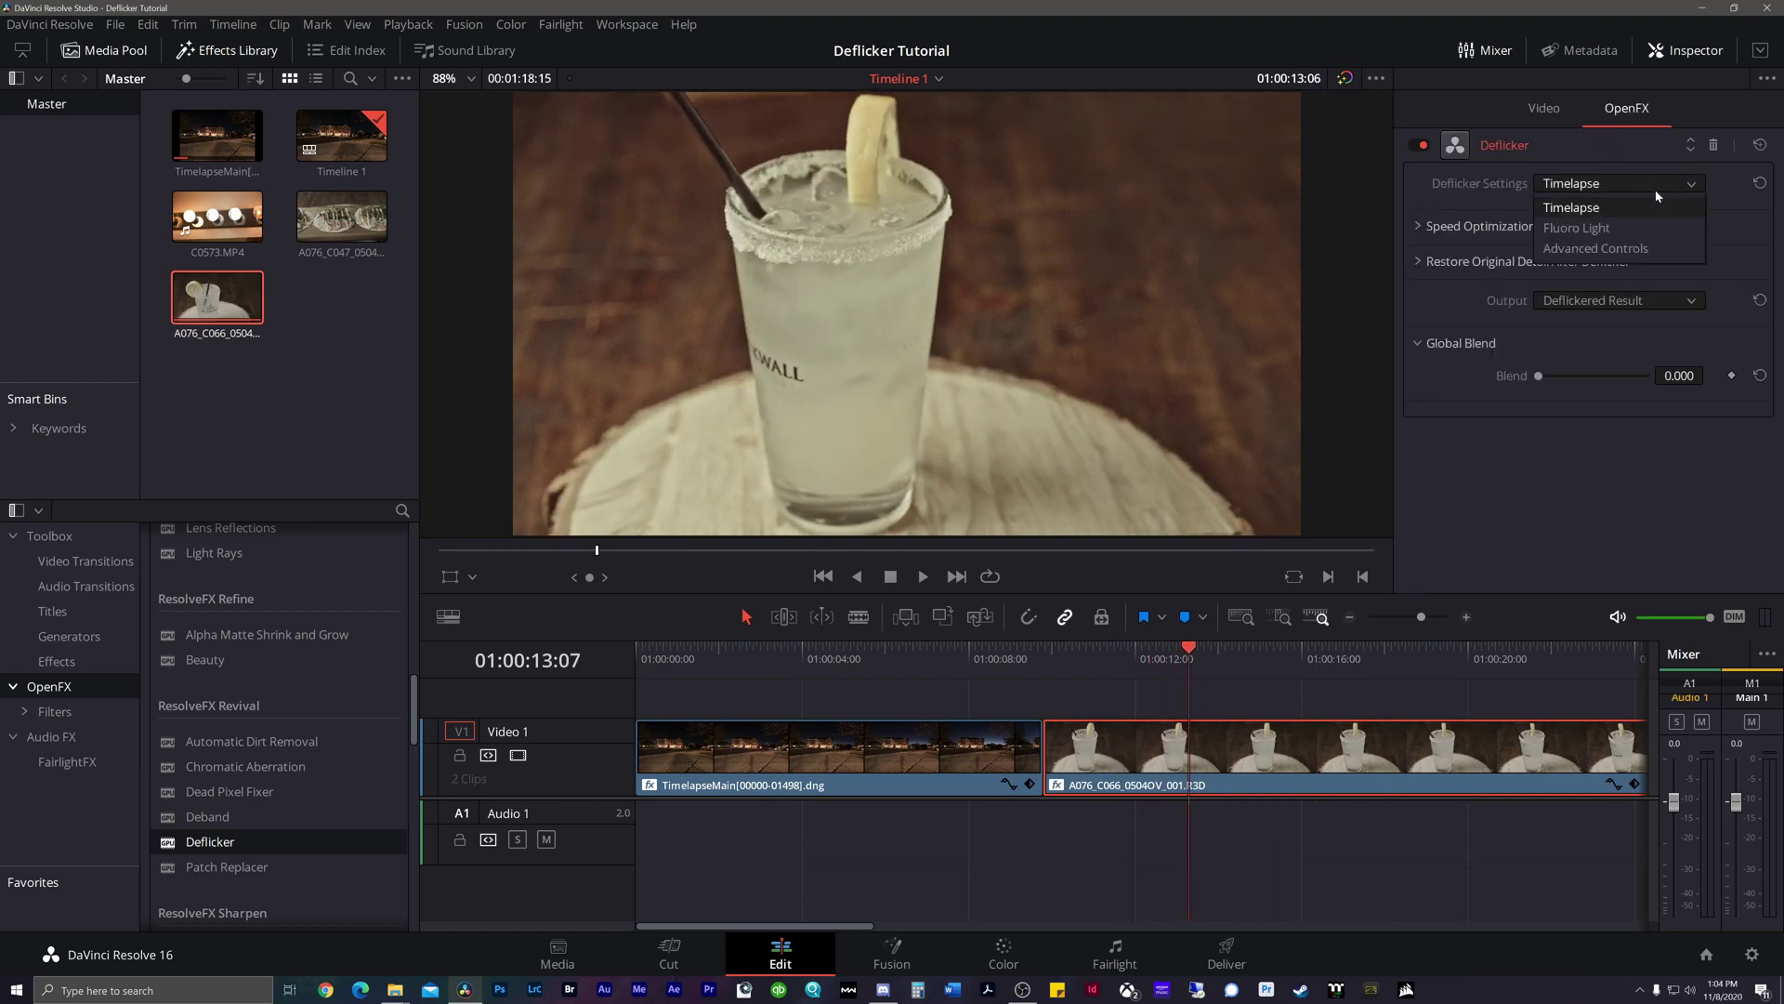
left_click(1596, 249)
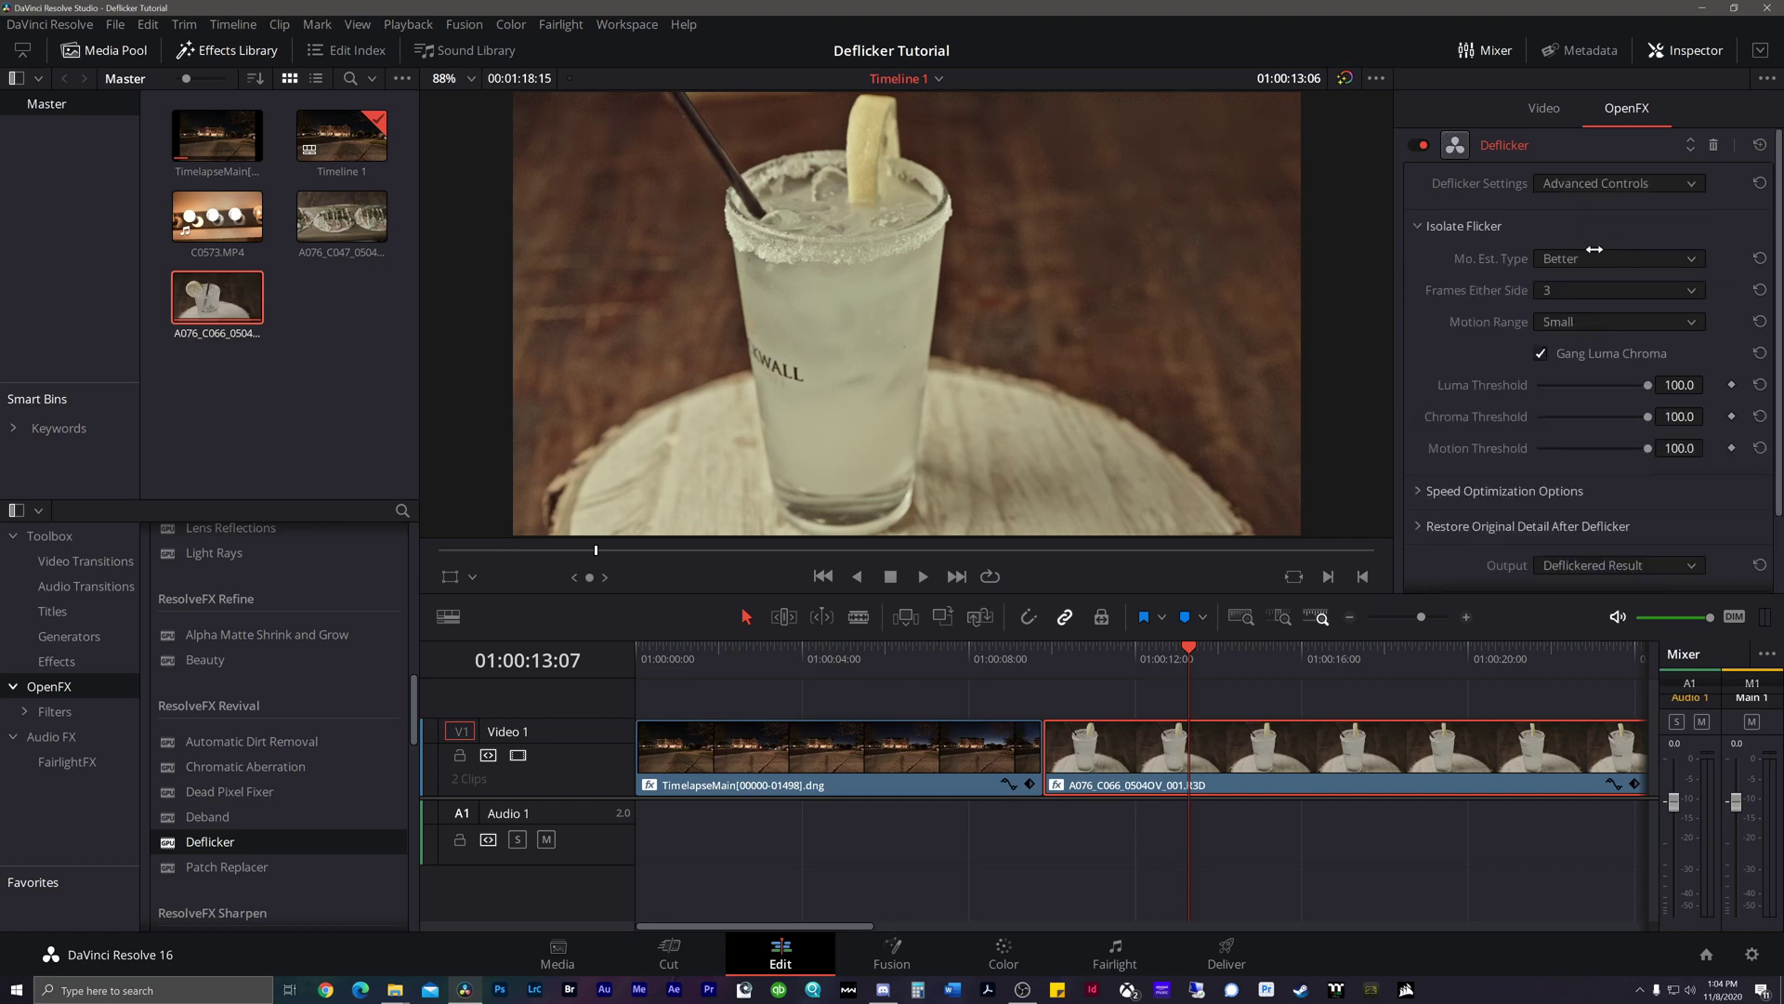
scroll(1481, 383, "down", 2)
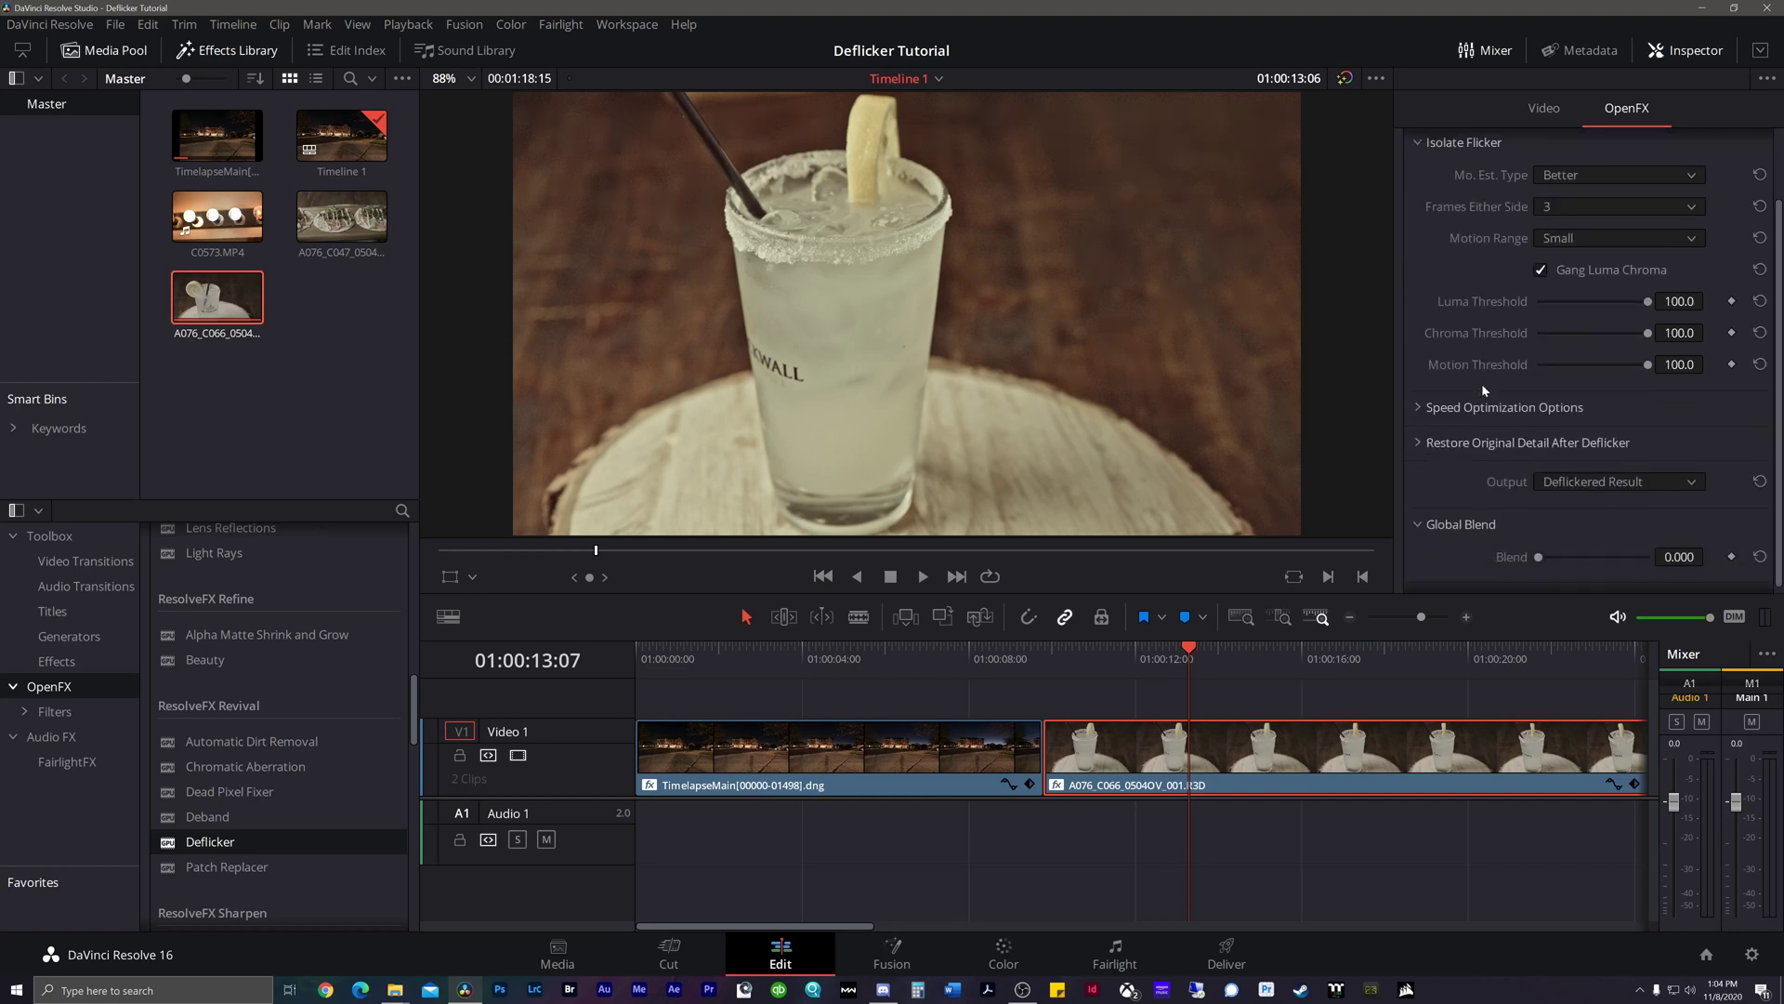
left_click(1418, 402)
left_click(1418, 506)
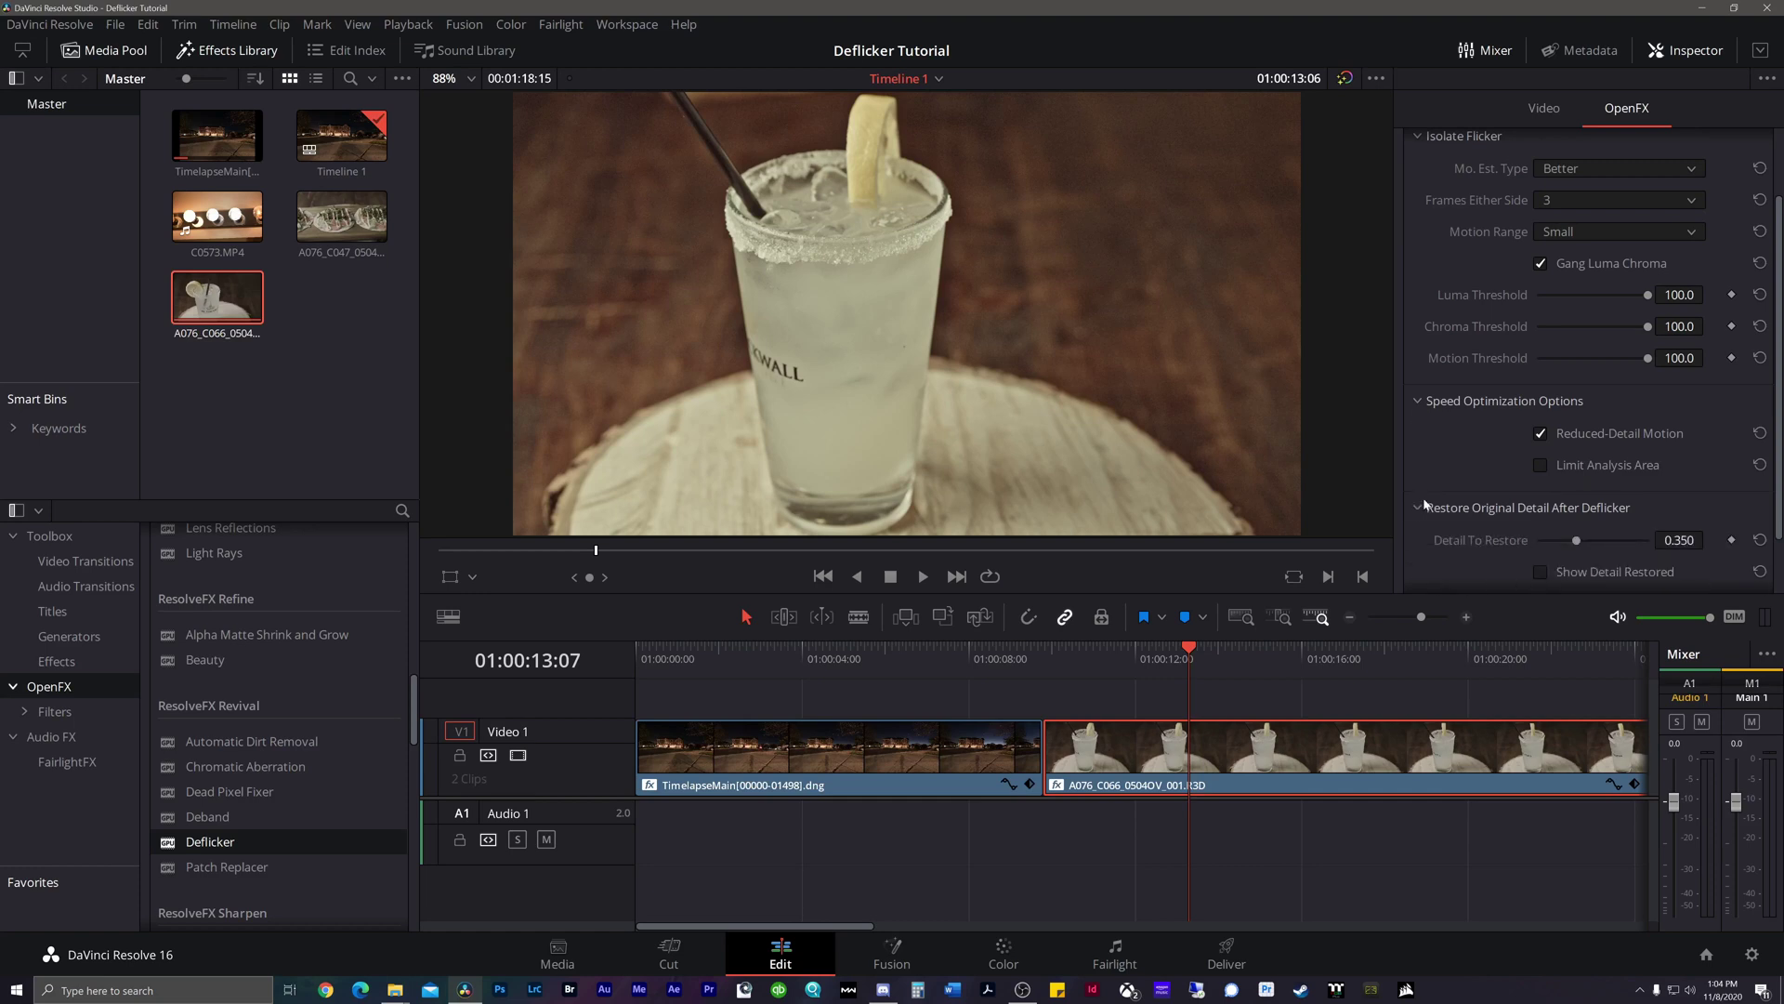
scroll(1450, 453, "down", 3)
scroll(1454, 462, "up", 5)
Step: Keep motion estimation type at Better and set Motion Range to Medium
left_click(1576, 258)
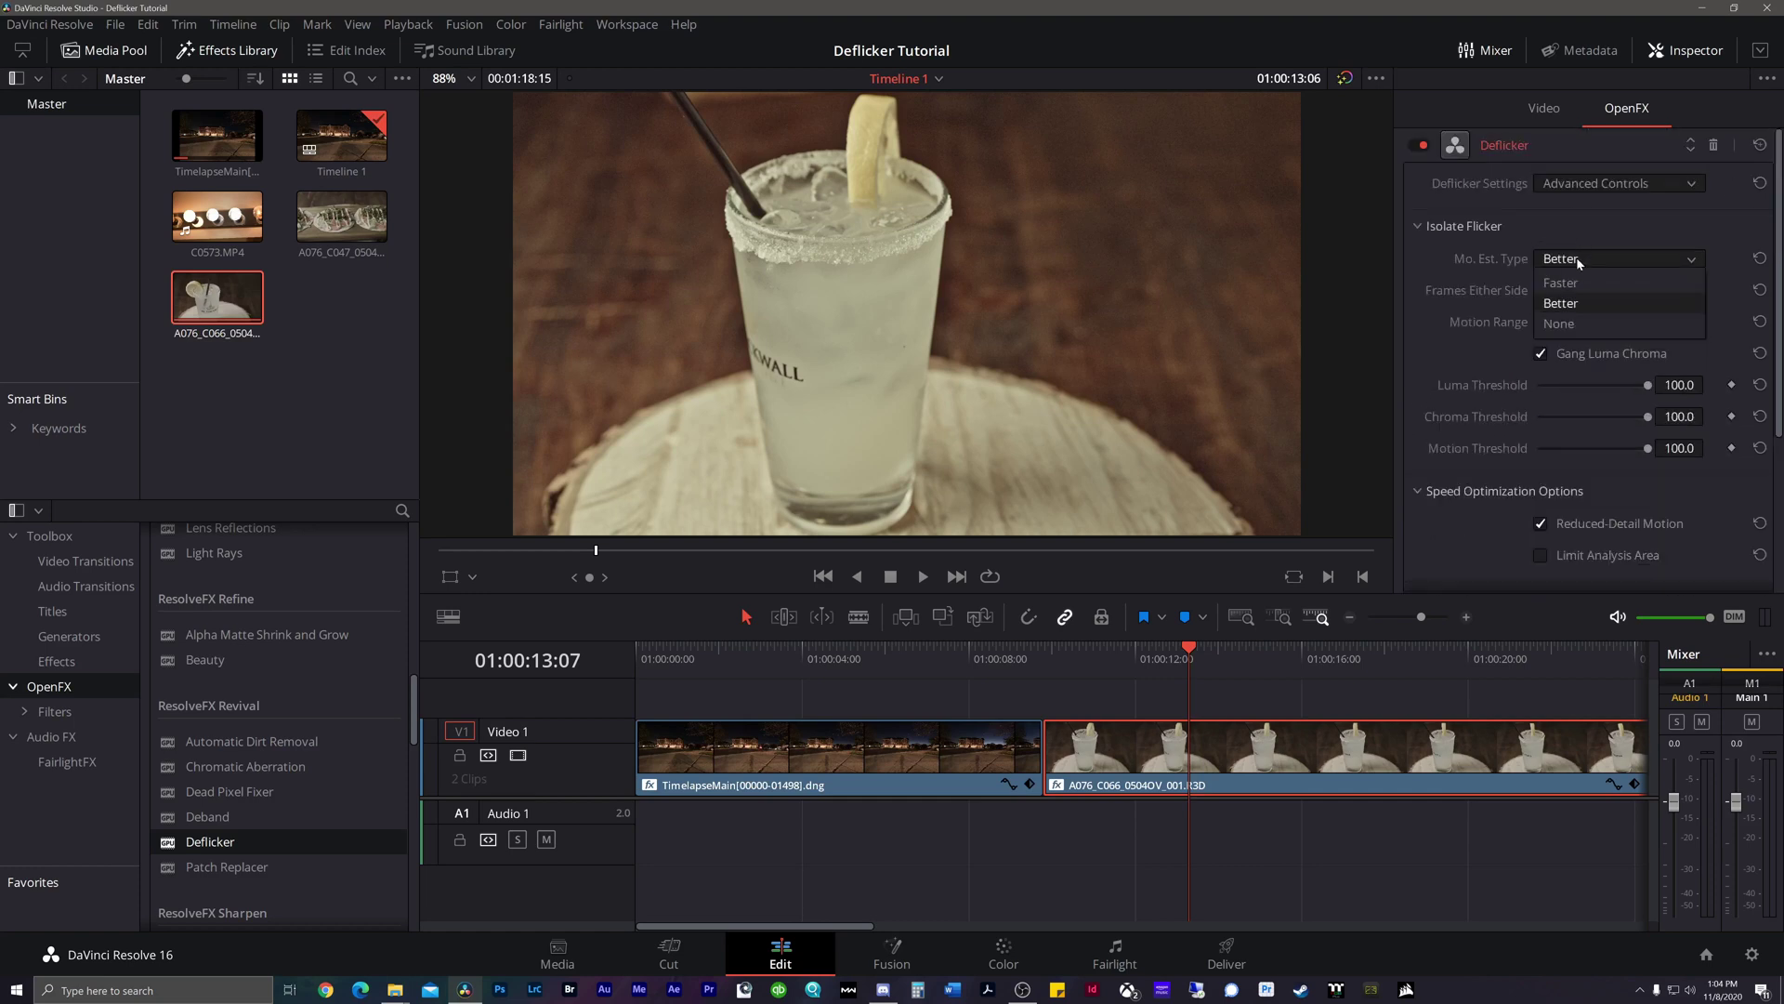
left_click(1576, 322)
left_click(1570, 258)
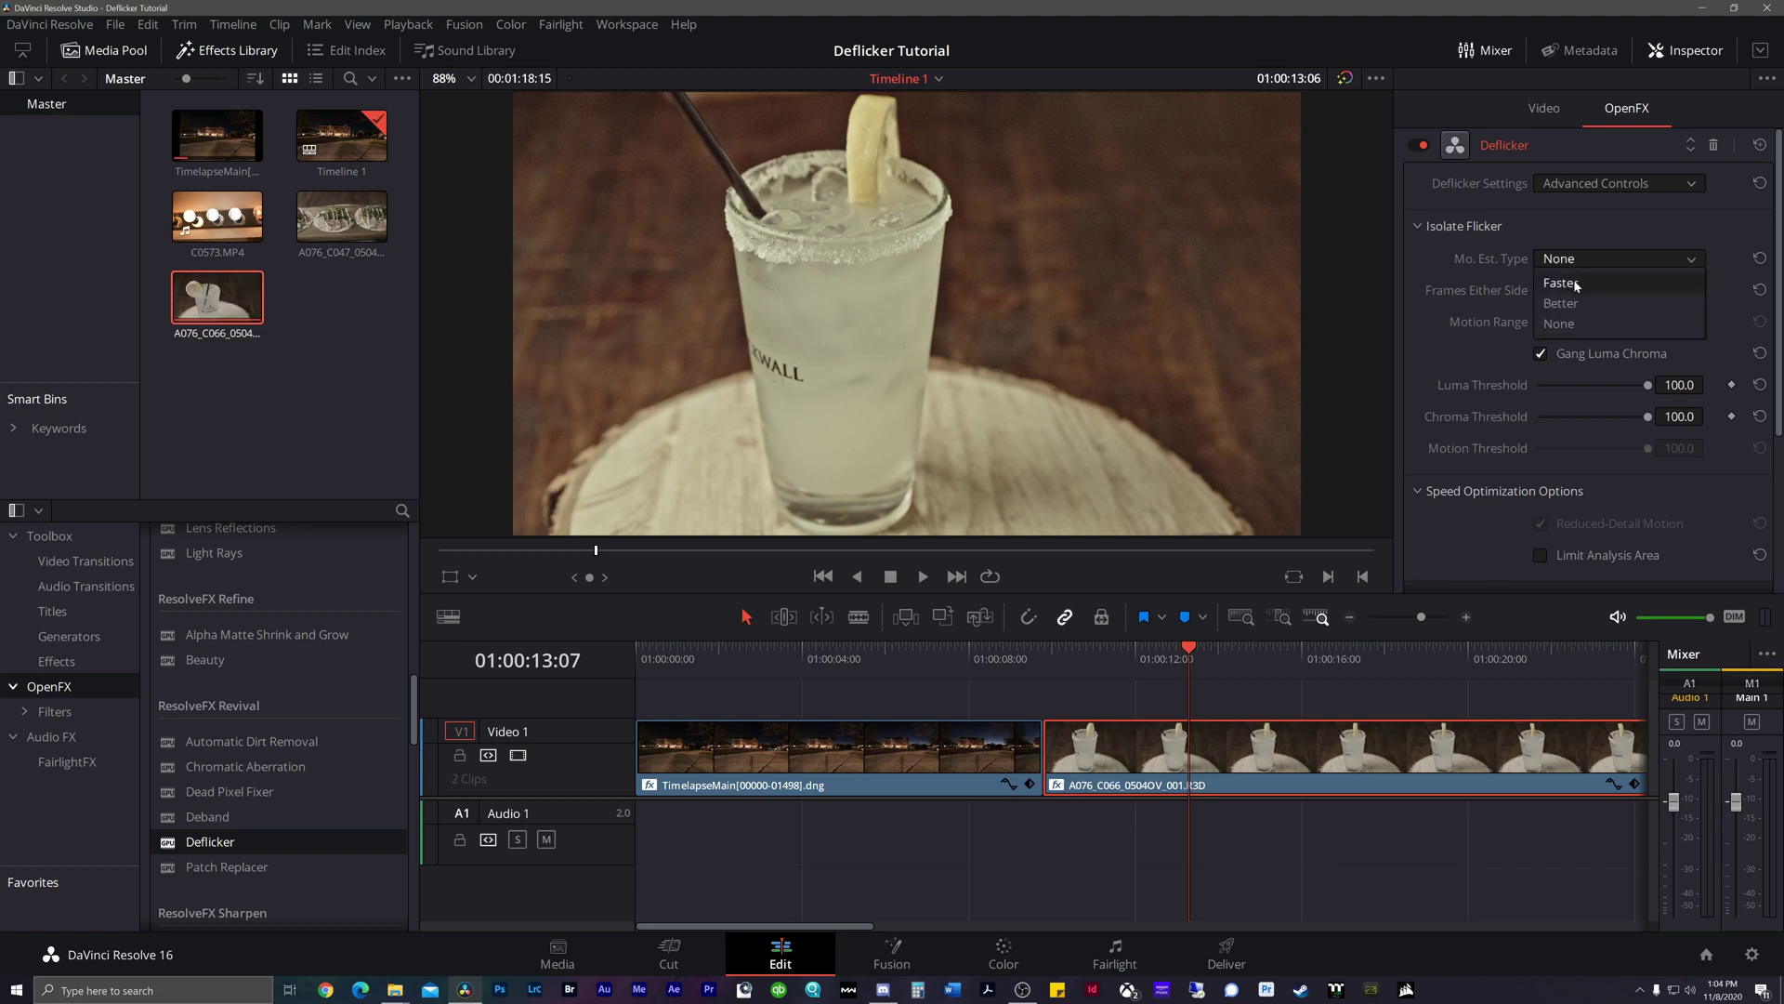
left_click(1557, 301)
left_click(1568, 322)
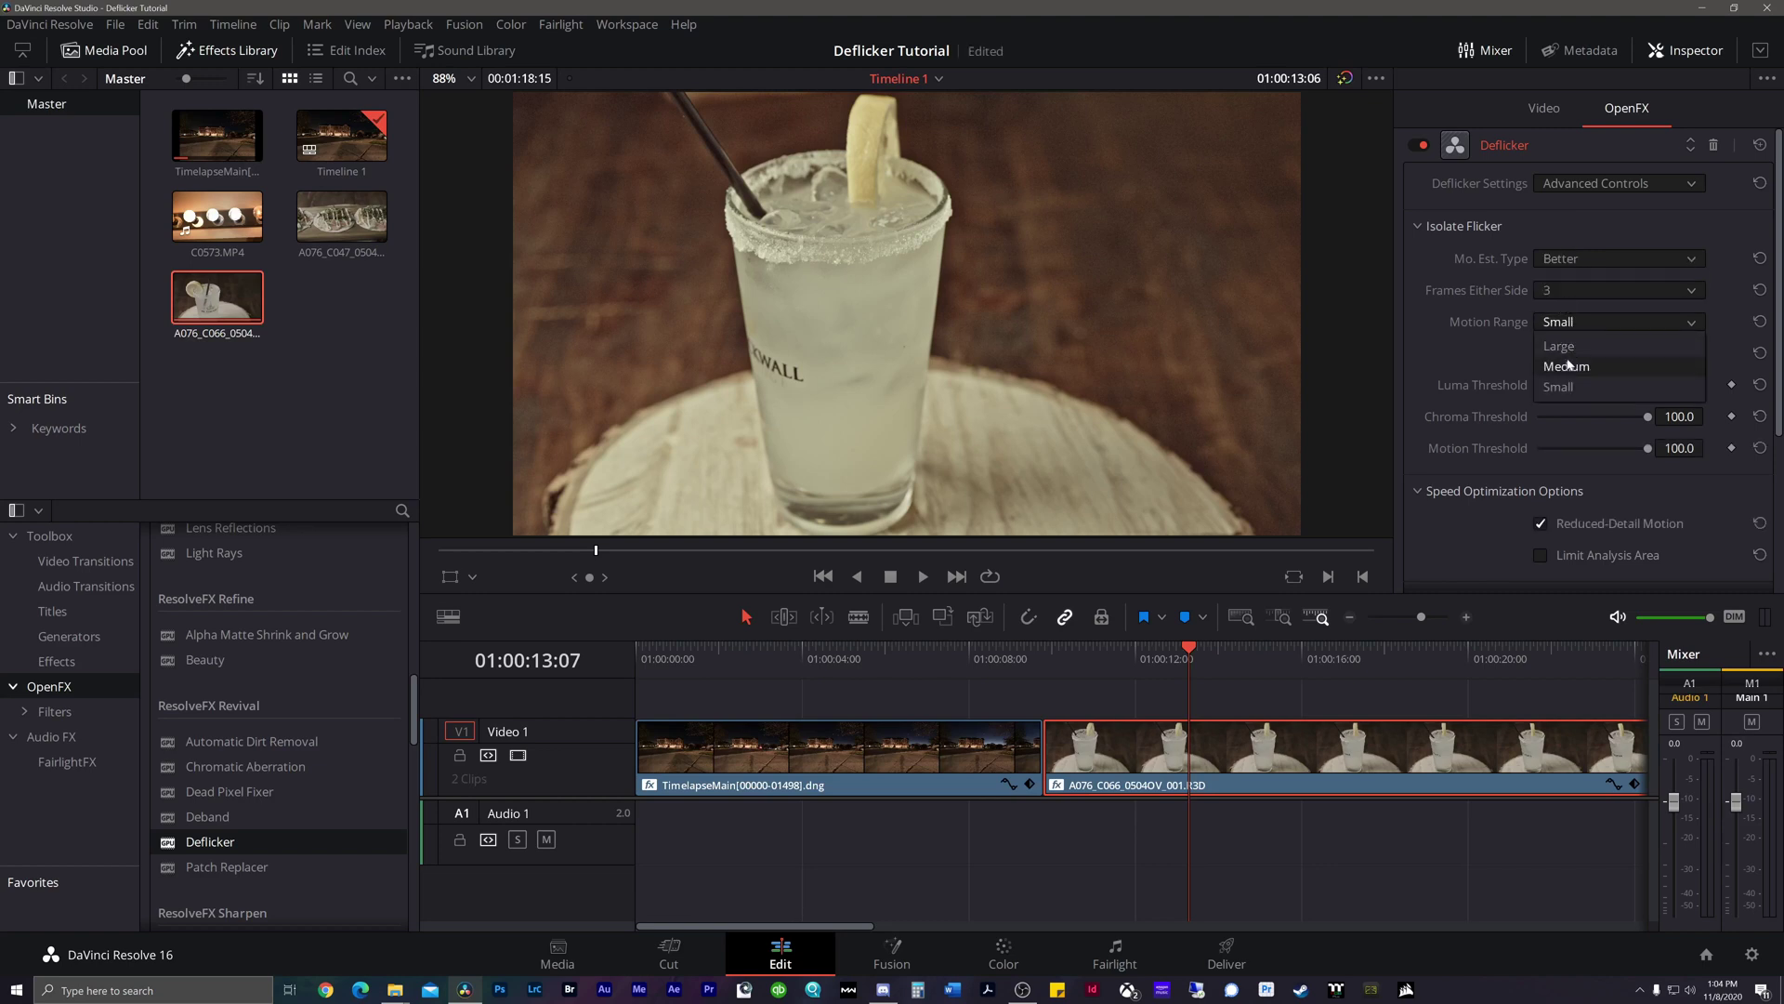
left_click(1567, 359)
scroll(1517, 364, "down", 5)
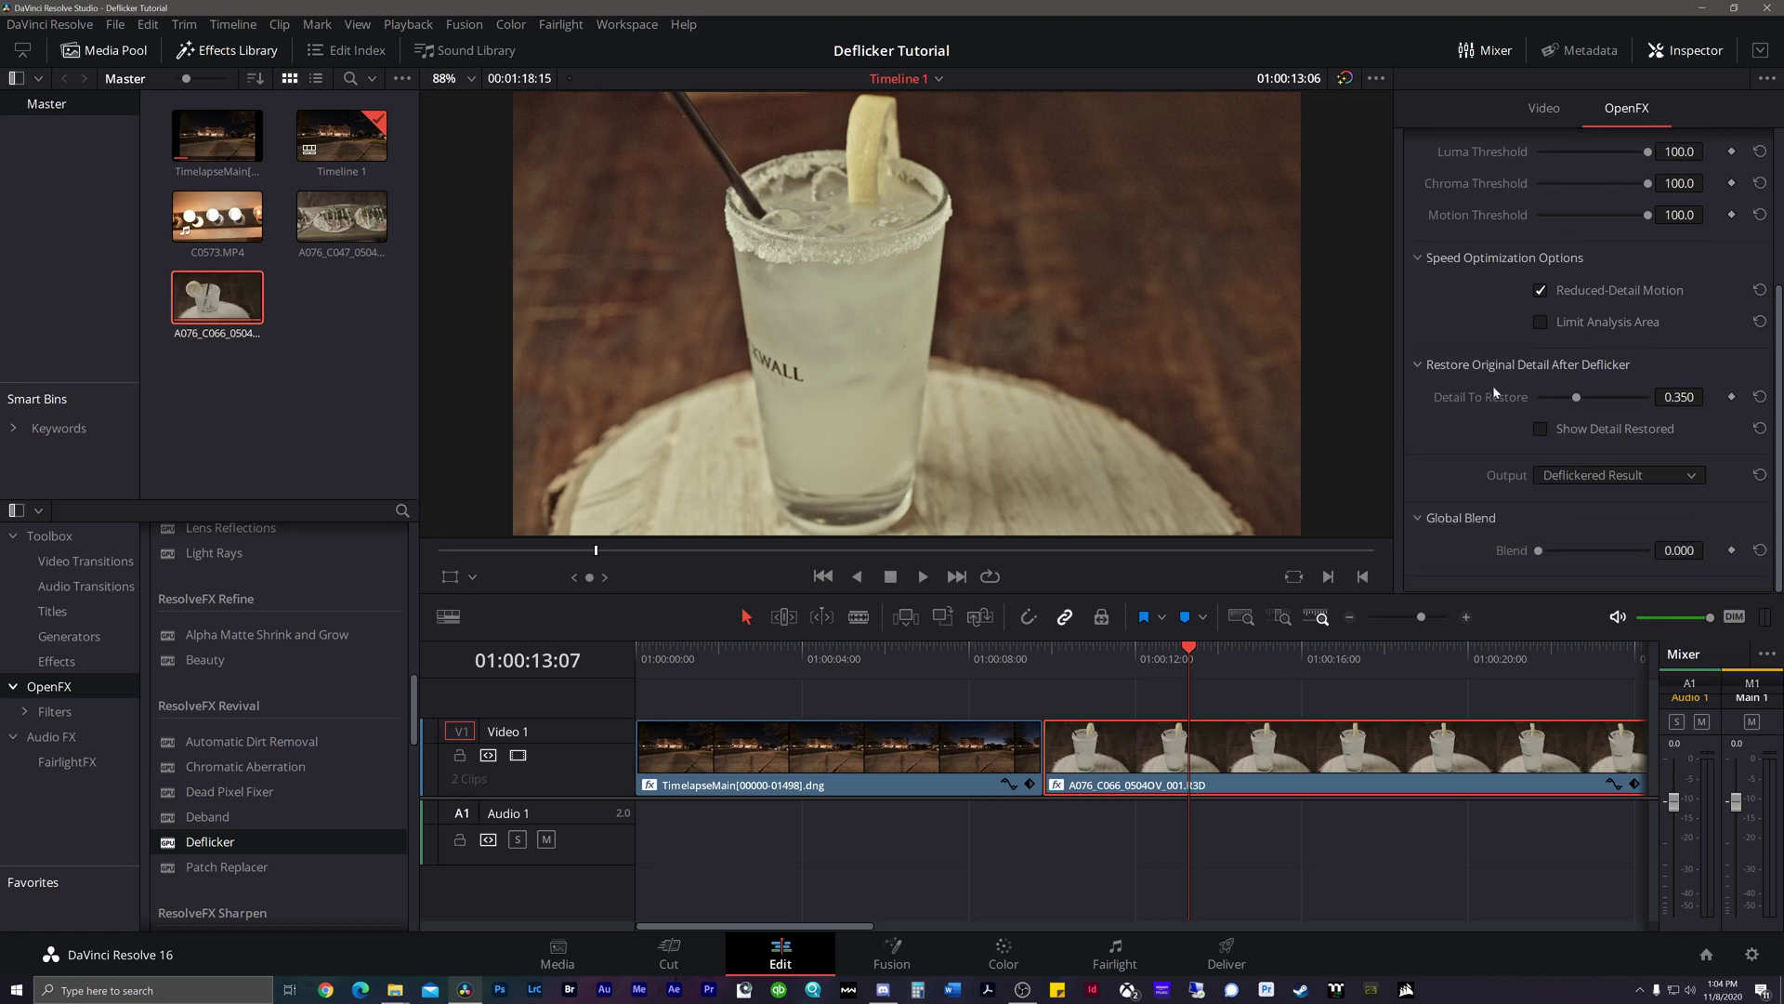
left_click(1541, 429)
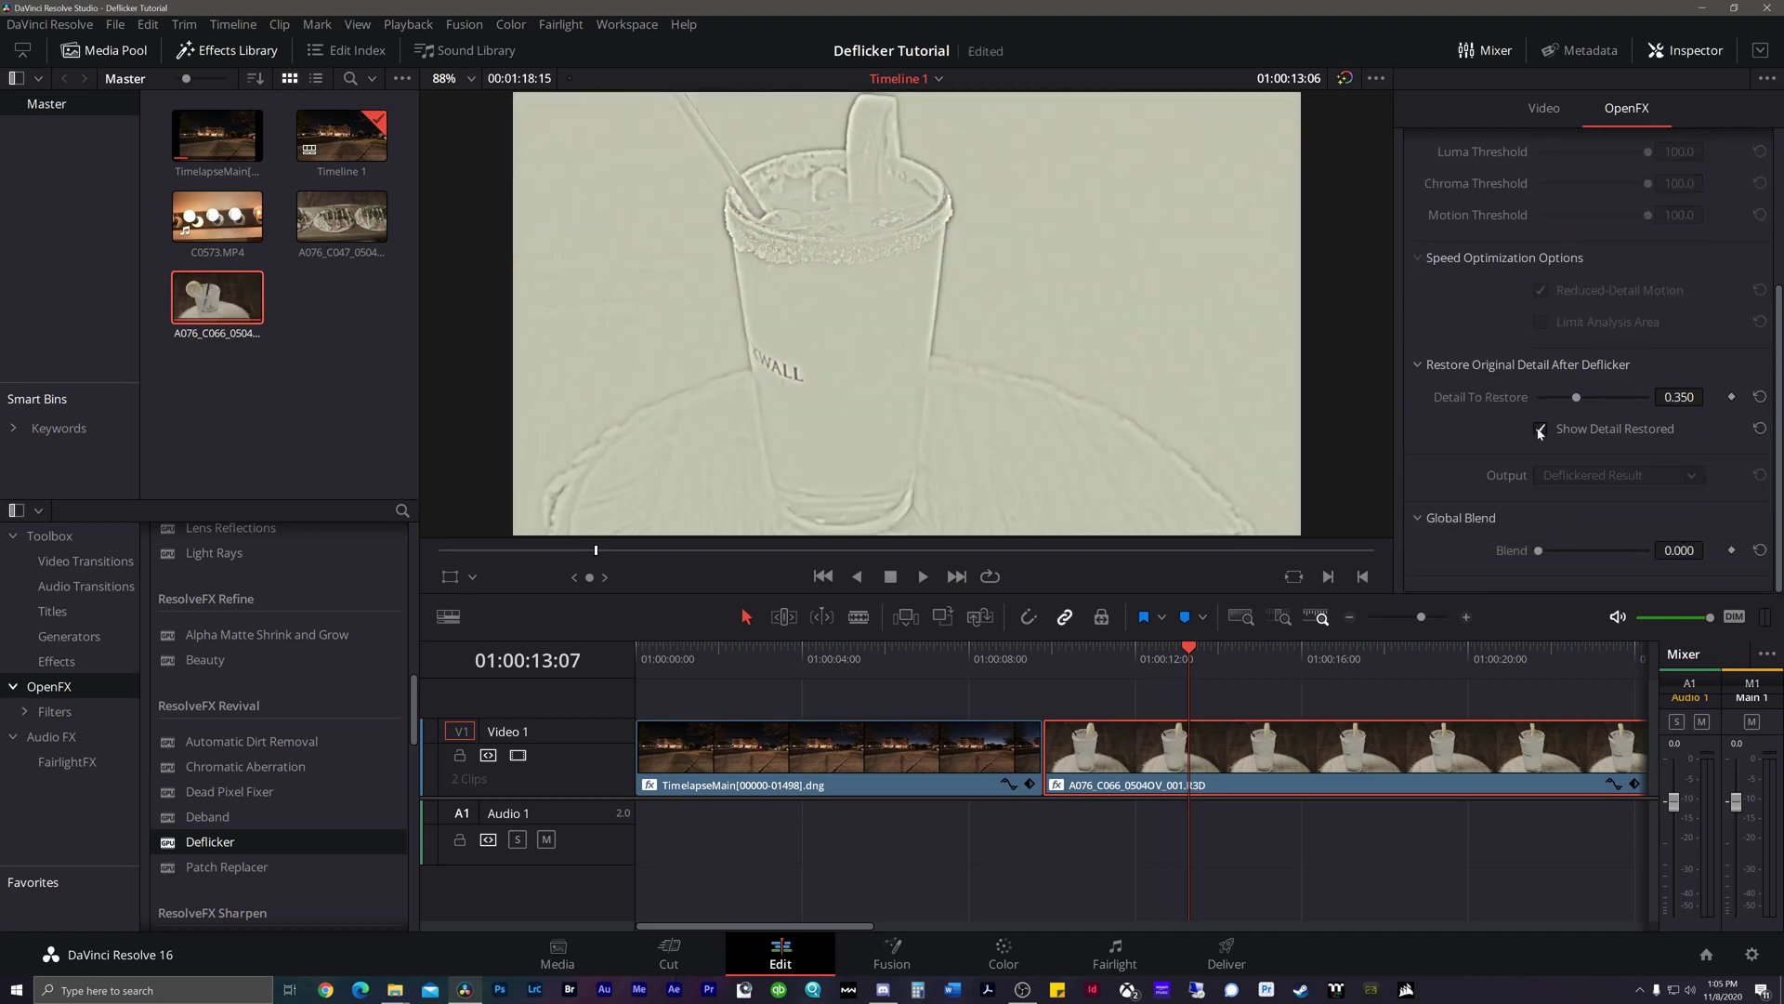
left_click(1540, 430)
left_click(1540, 430)
key("space")
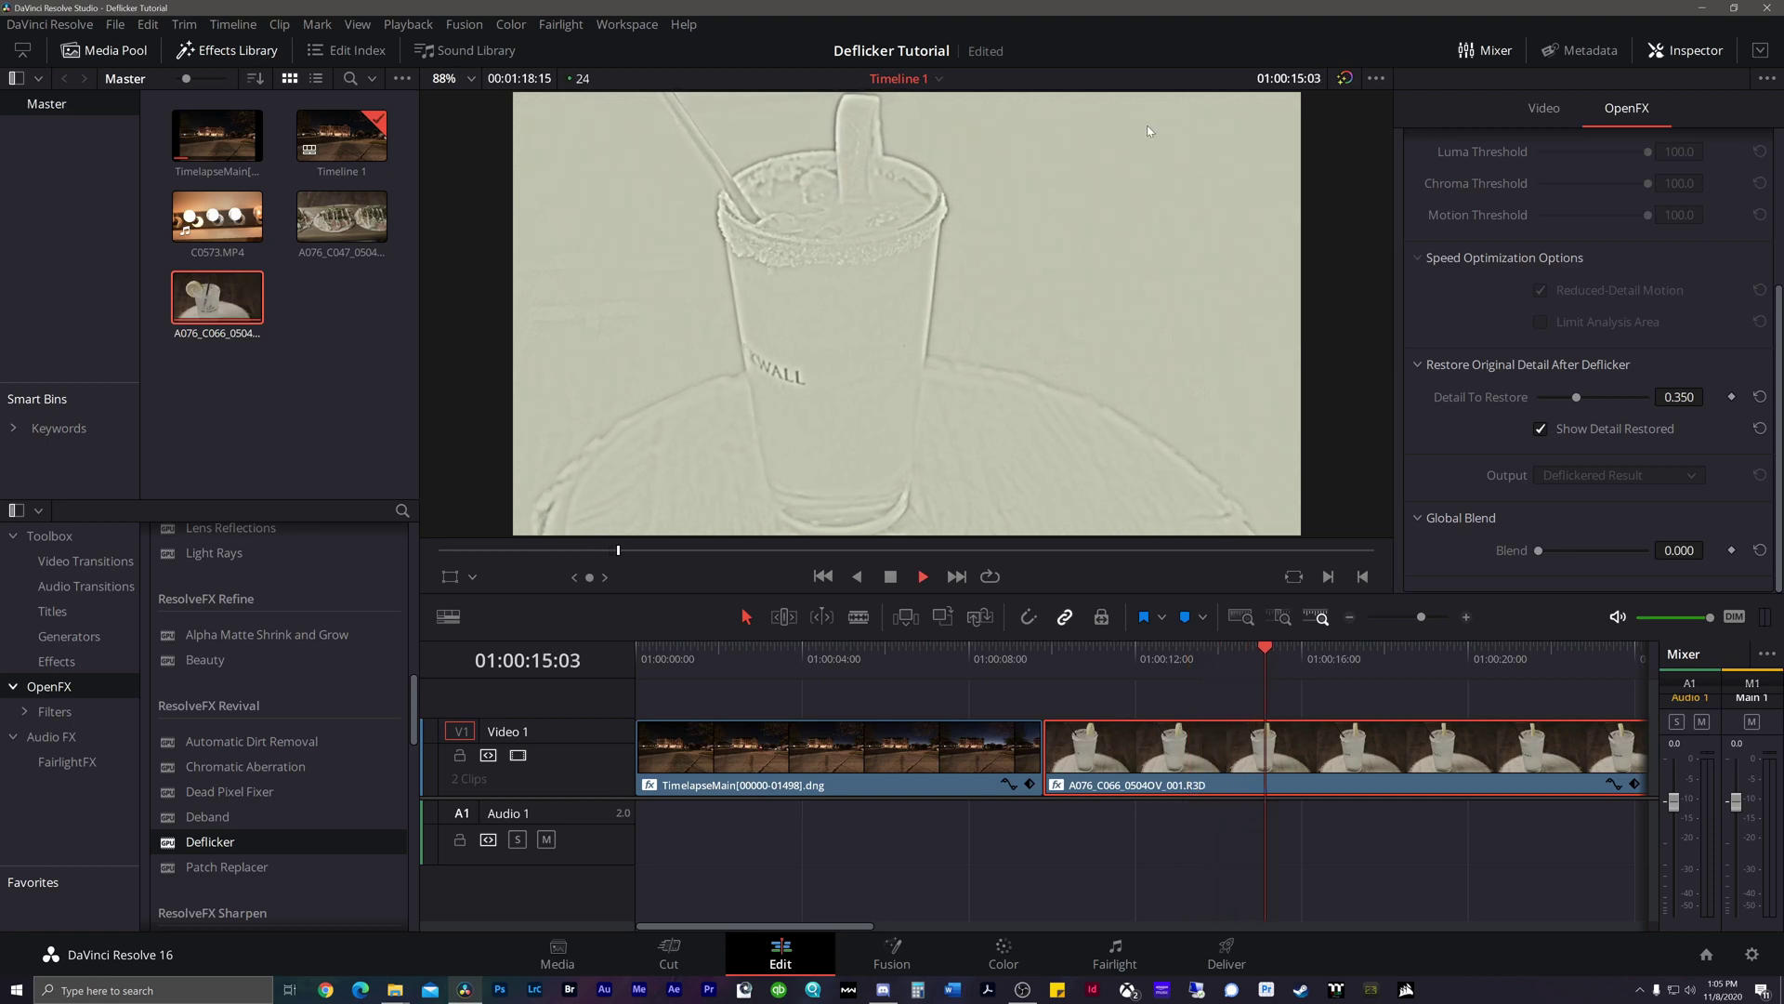
key("space")
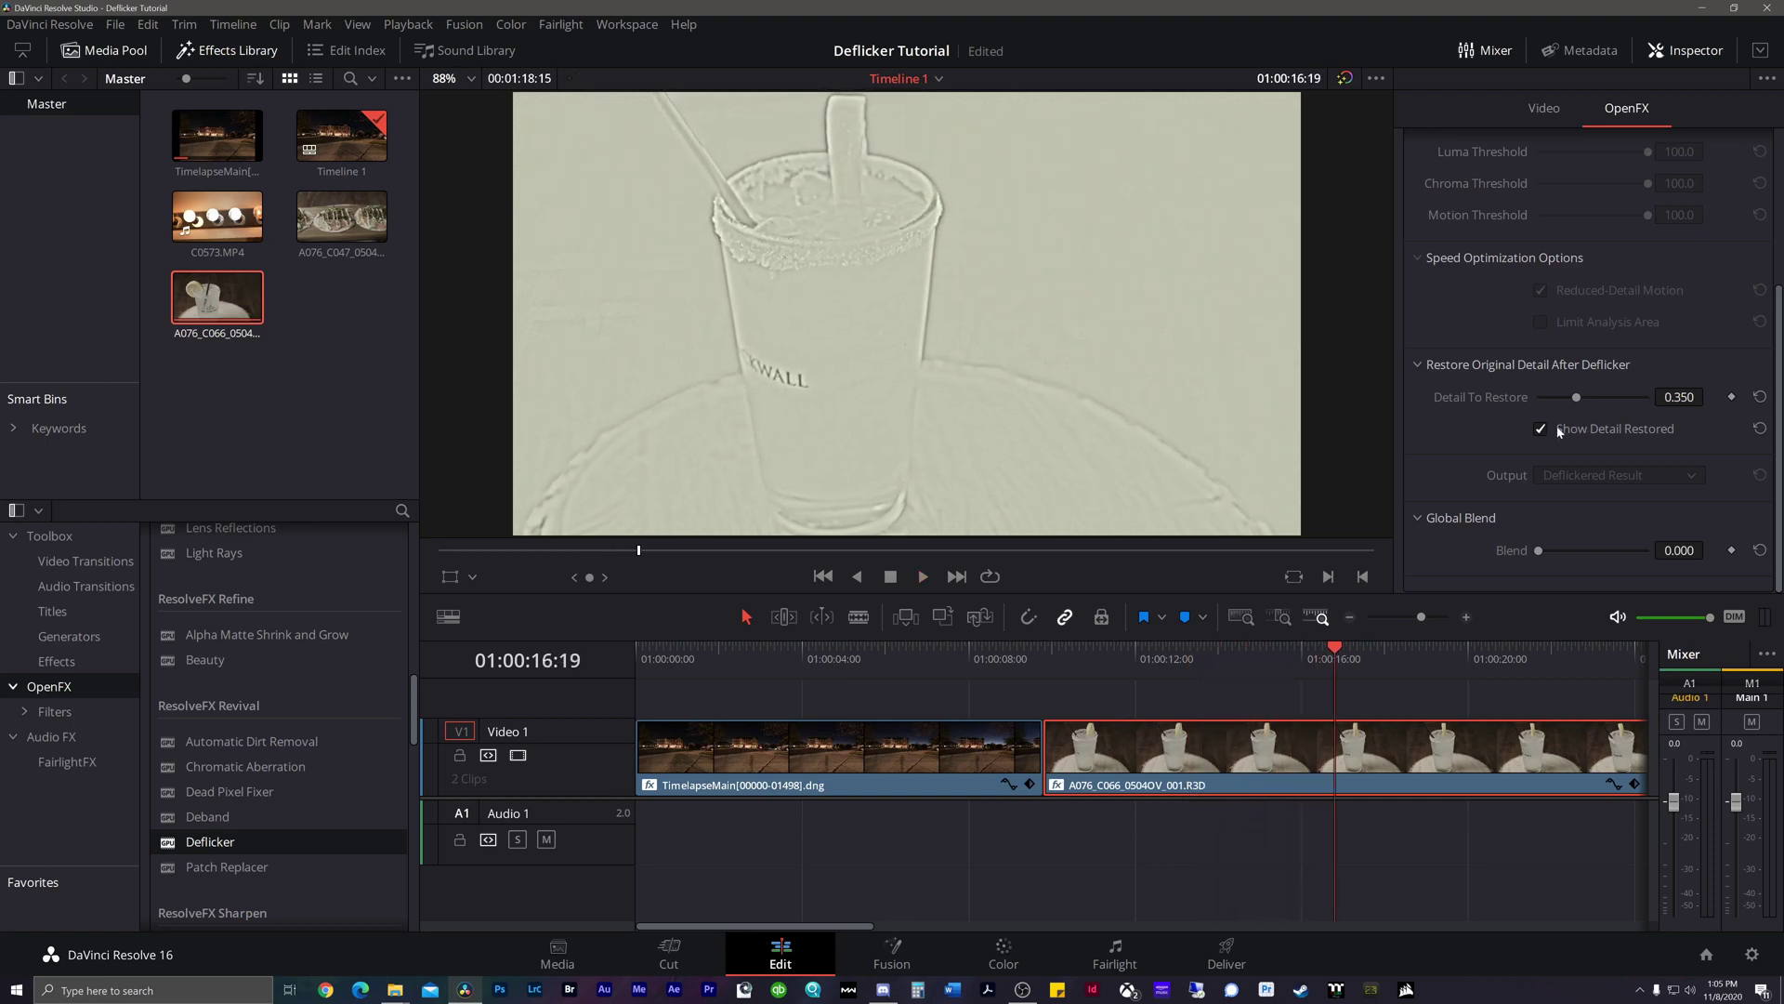
left_click(1548, 427)
key("space")
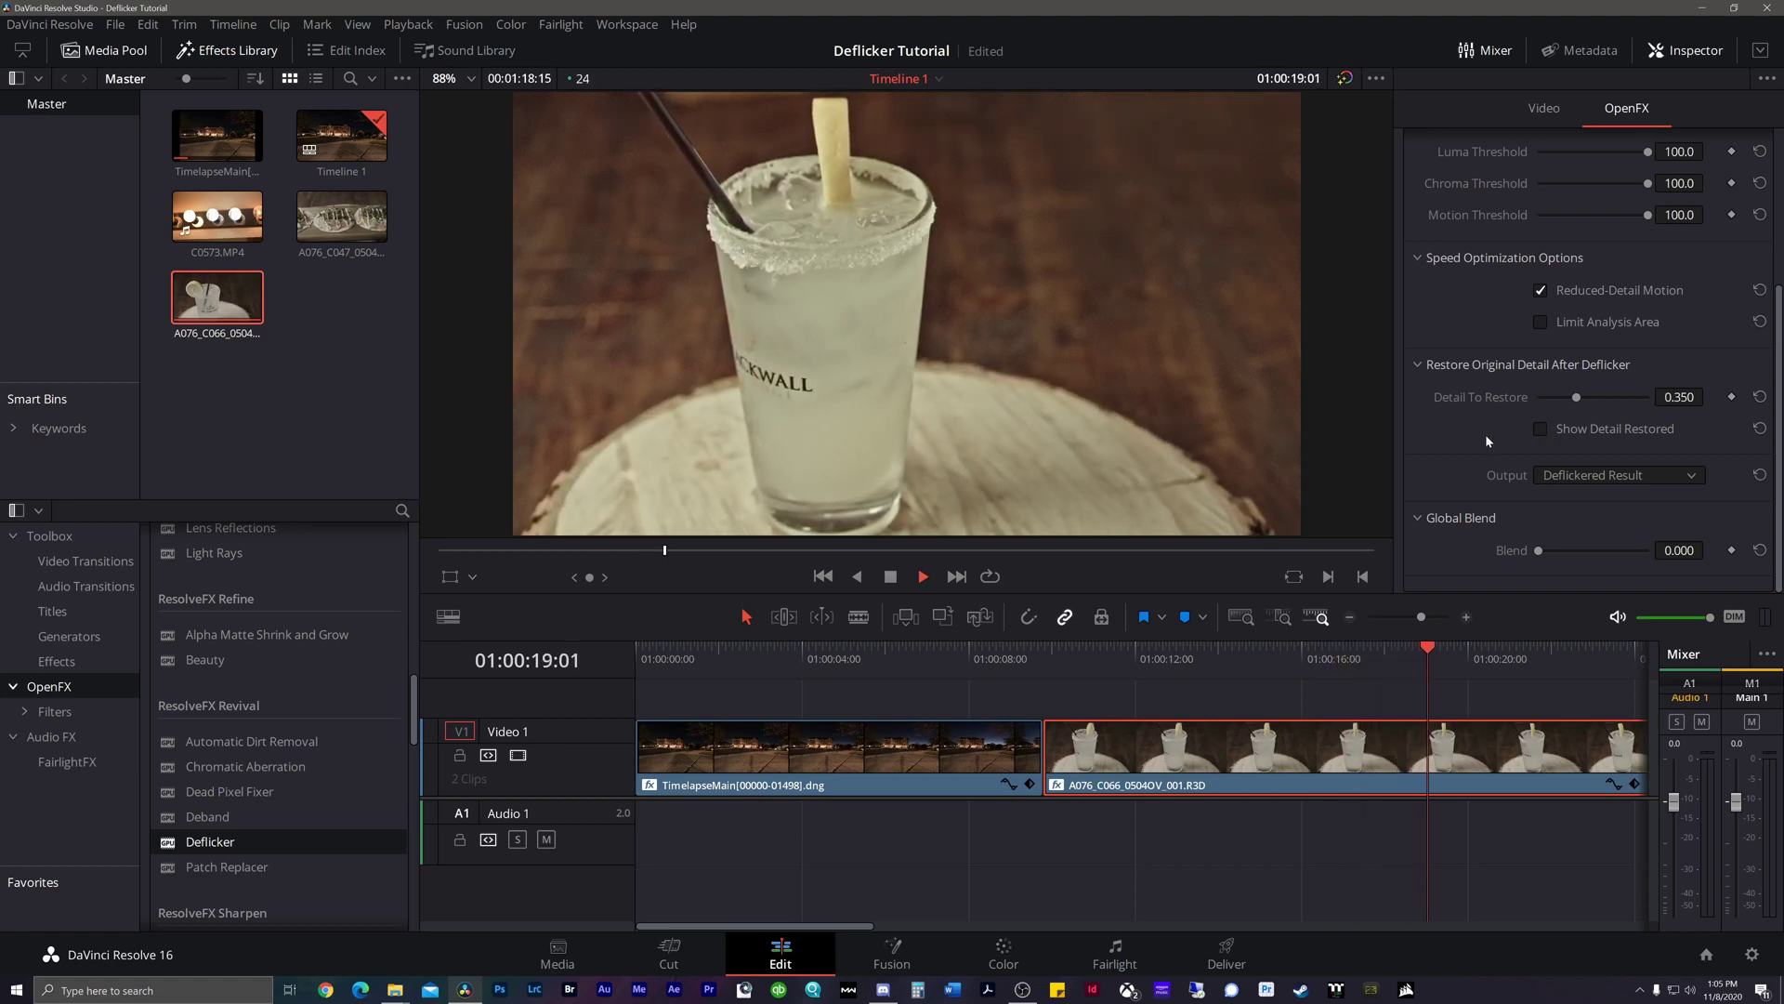
Step: Move the playhead back to 01:00:10:07 and scroll through the Inspector's Deflicker settings
left_click_drag(1449, 656, 1064, 660)
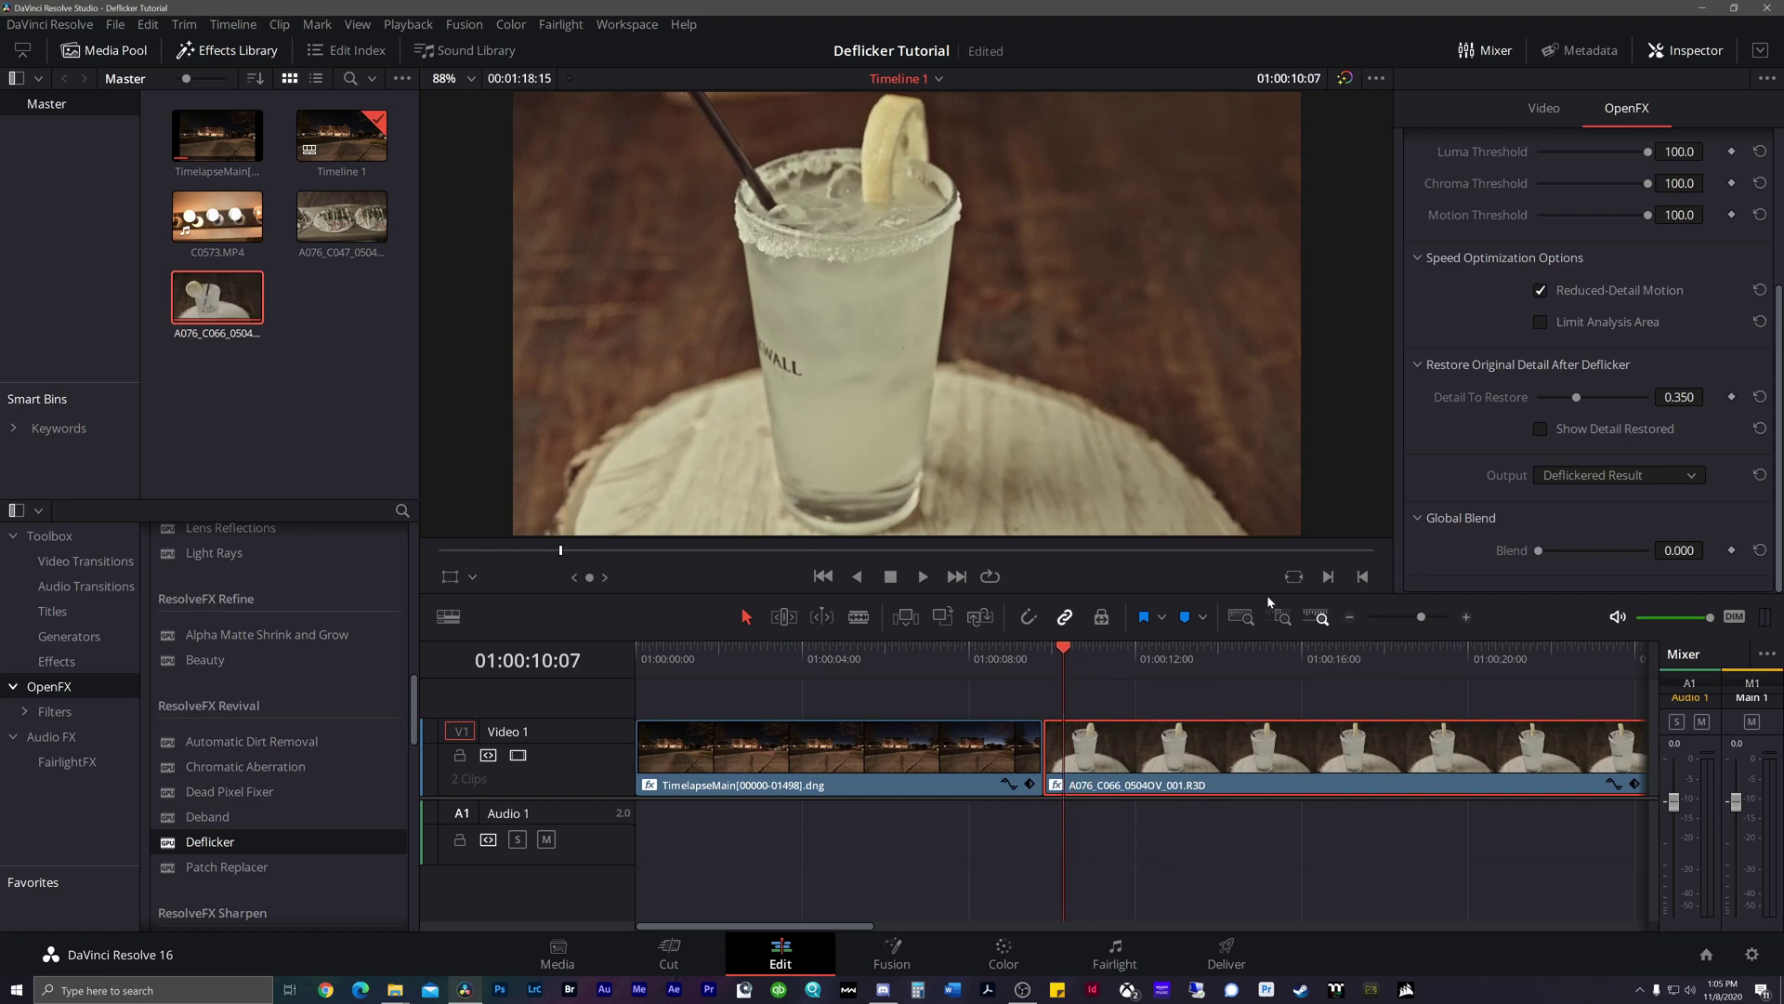
scroll(1507, 472, "up", 3)
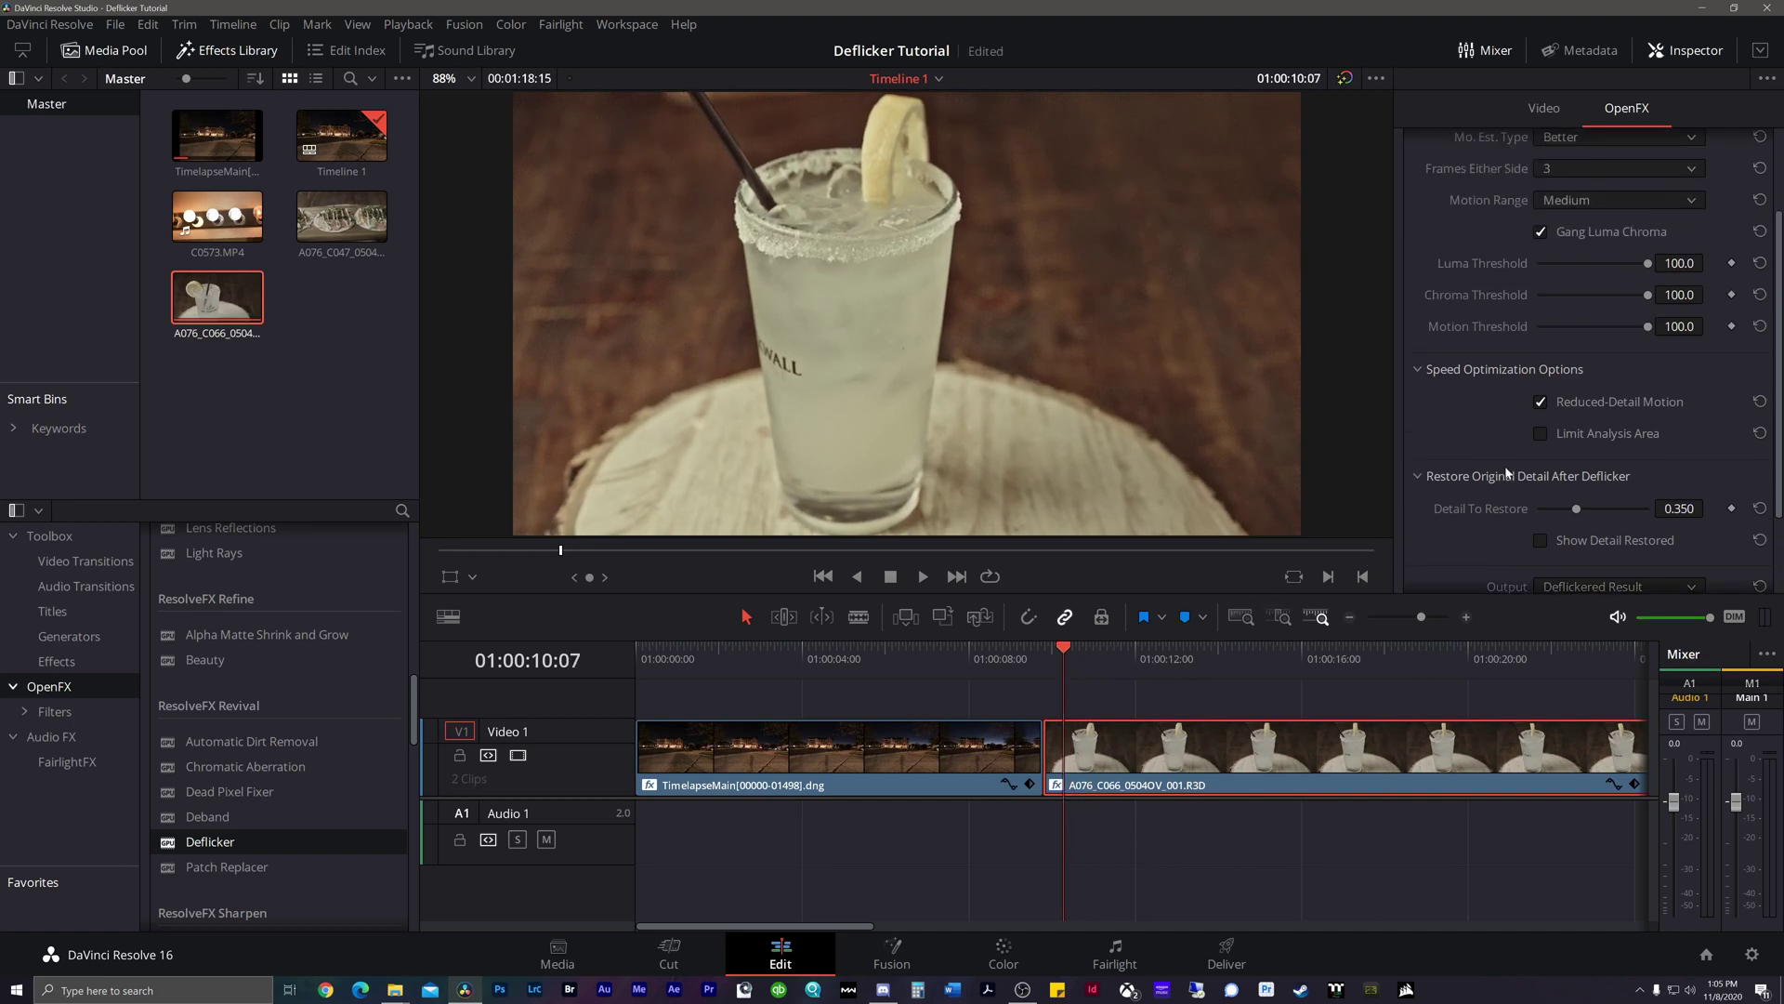
scroll(1524, 558, "down", 2)
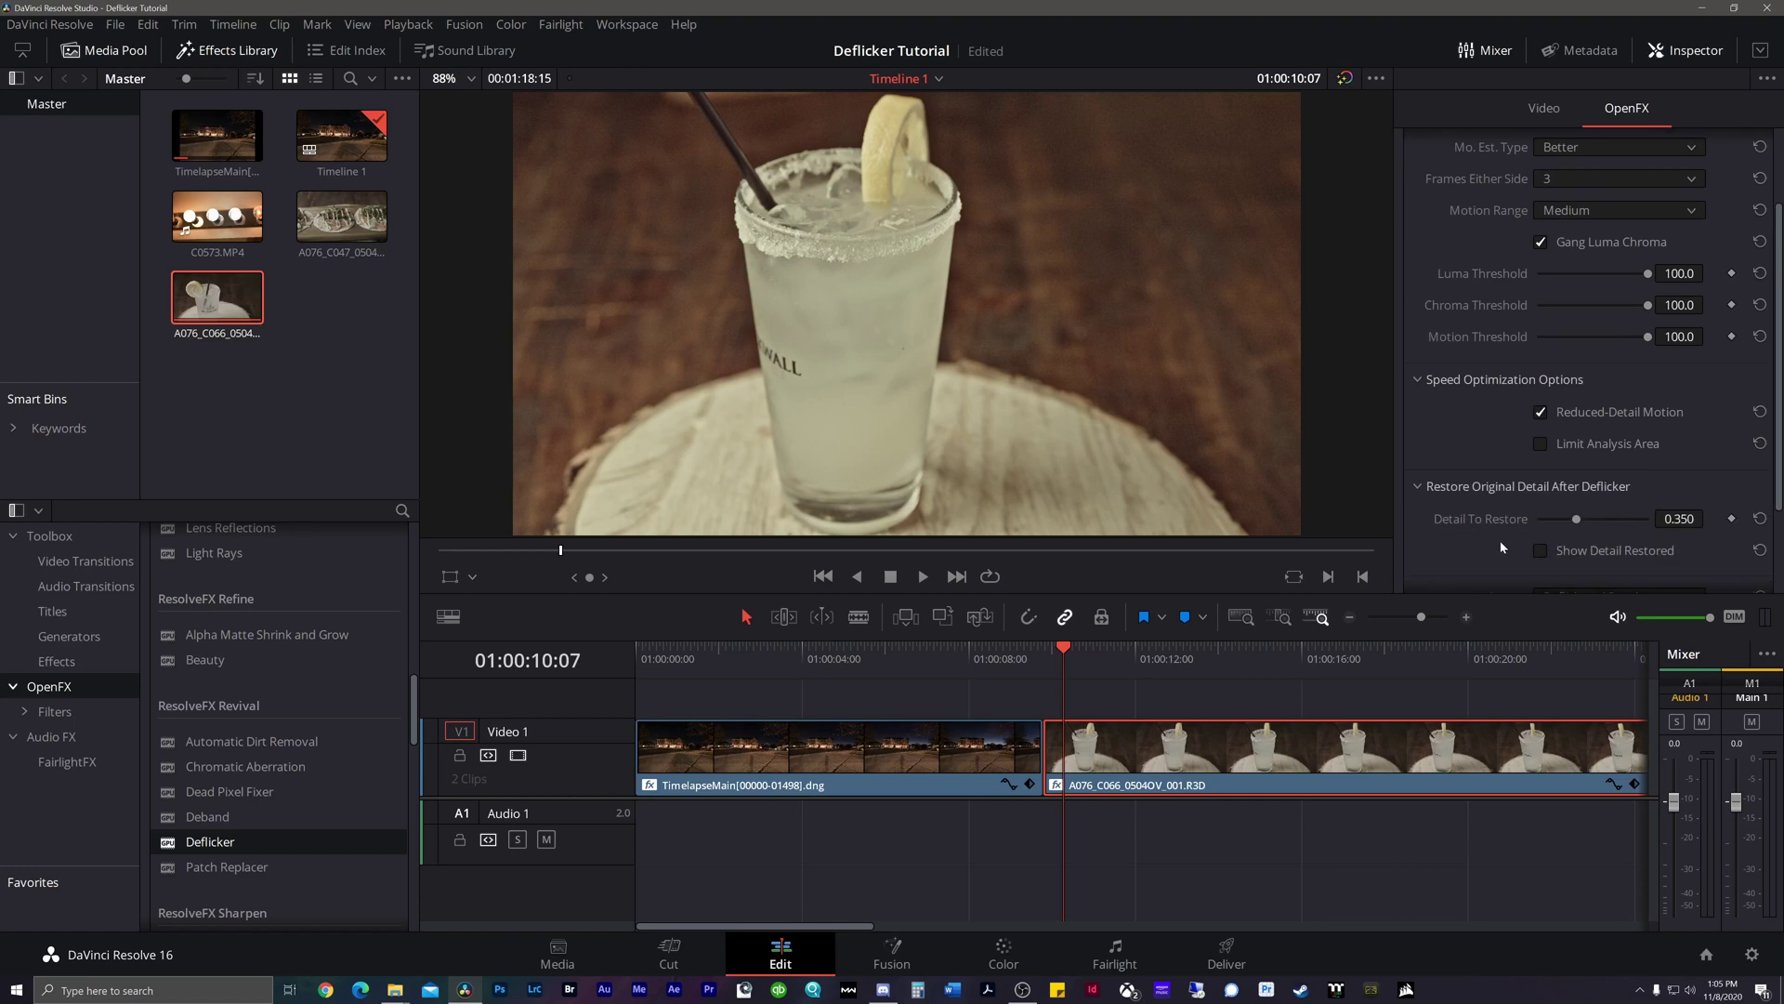
scroll(1494, 535, "down", 2)
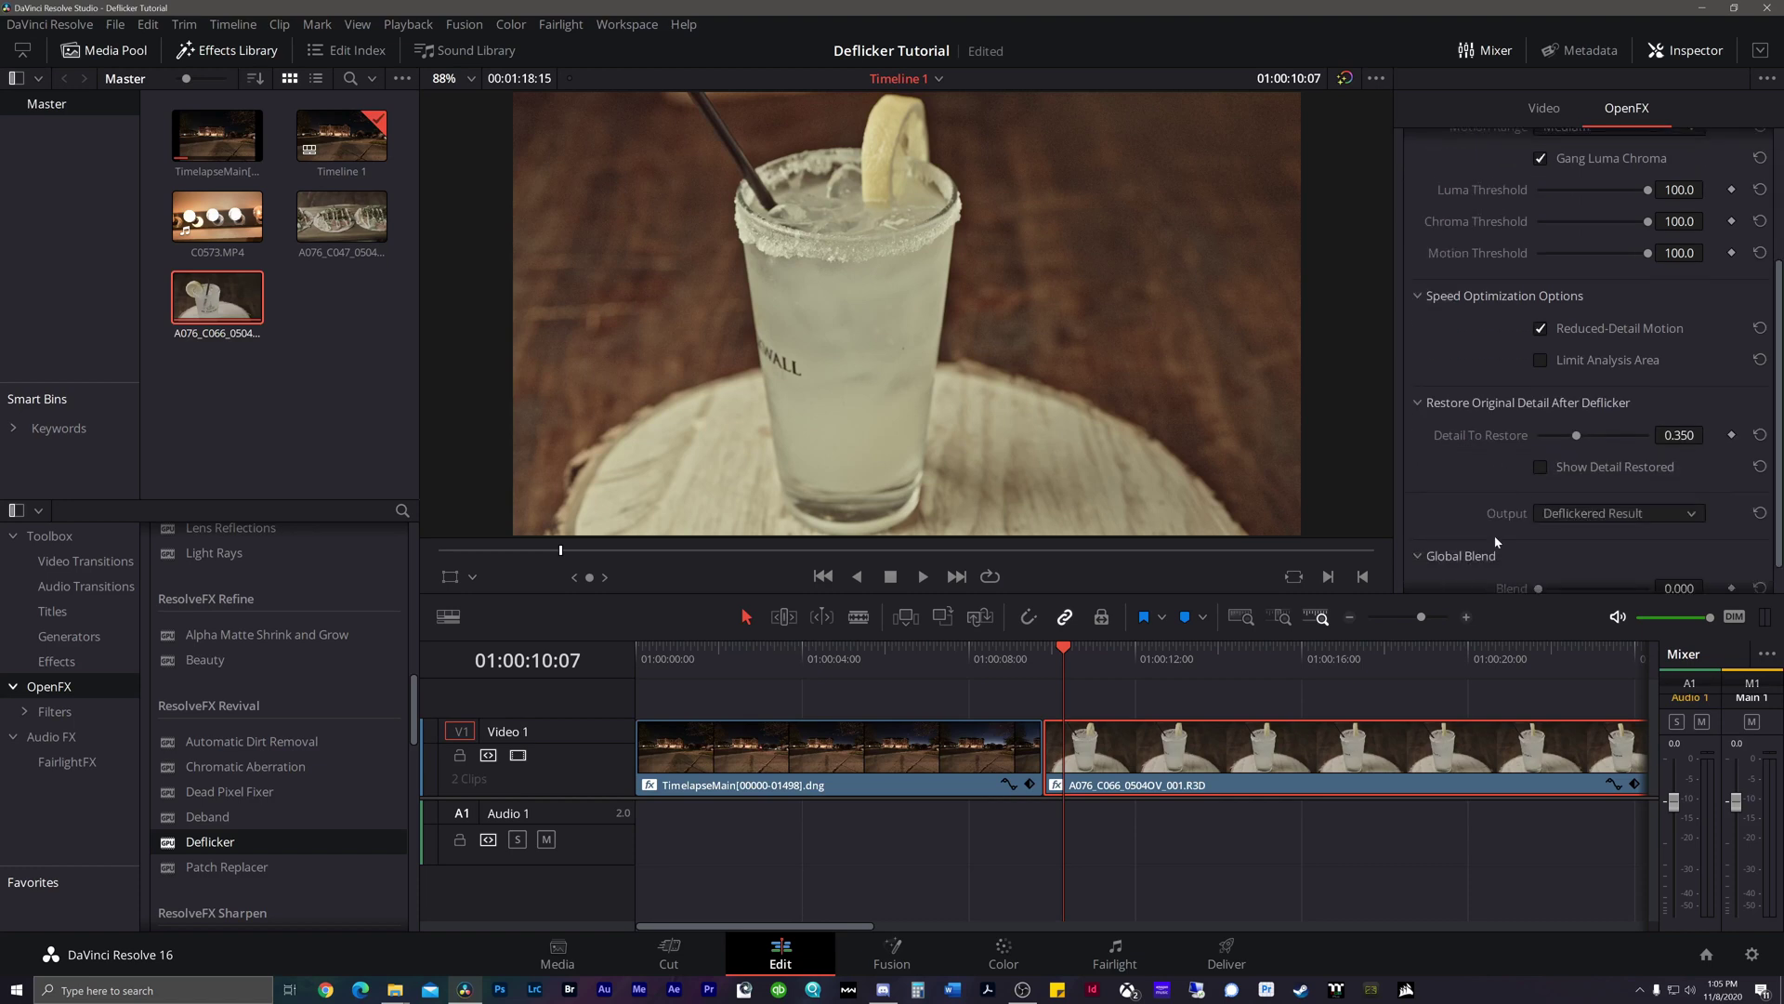
scroll(1495, 538, "up", 4)
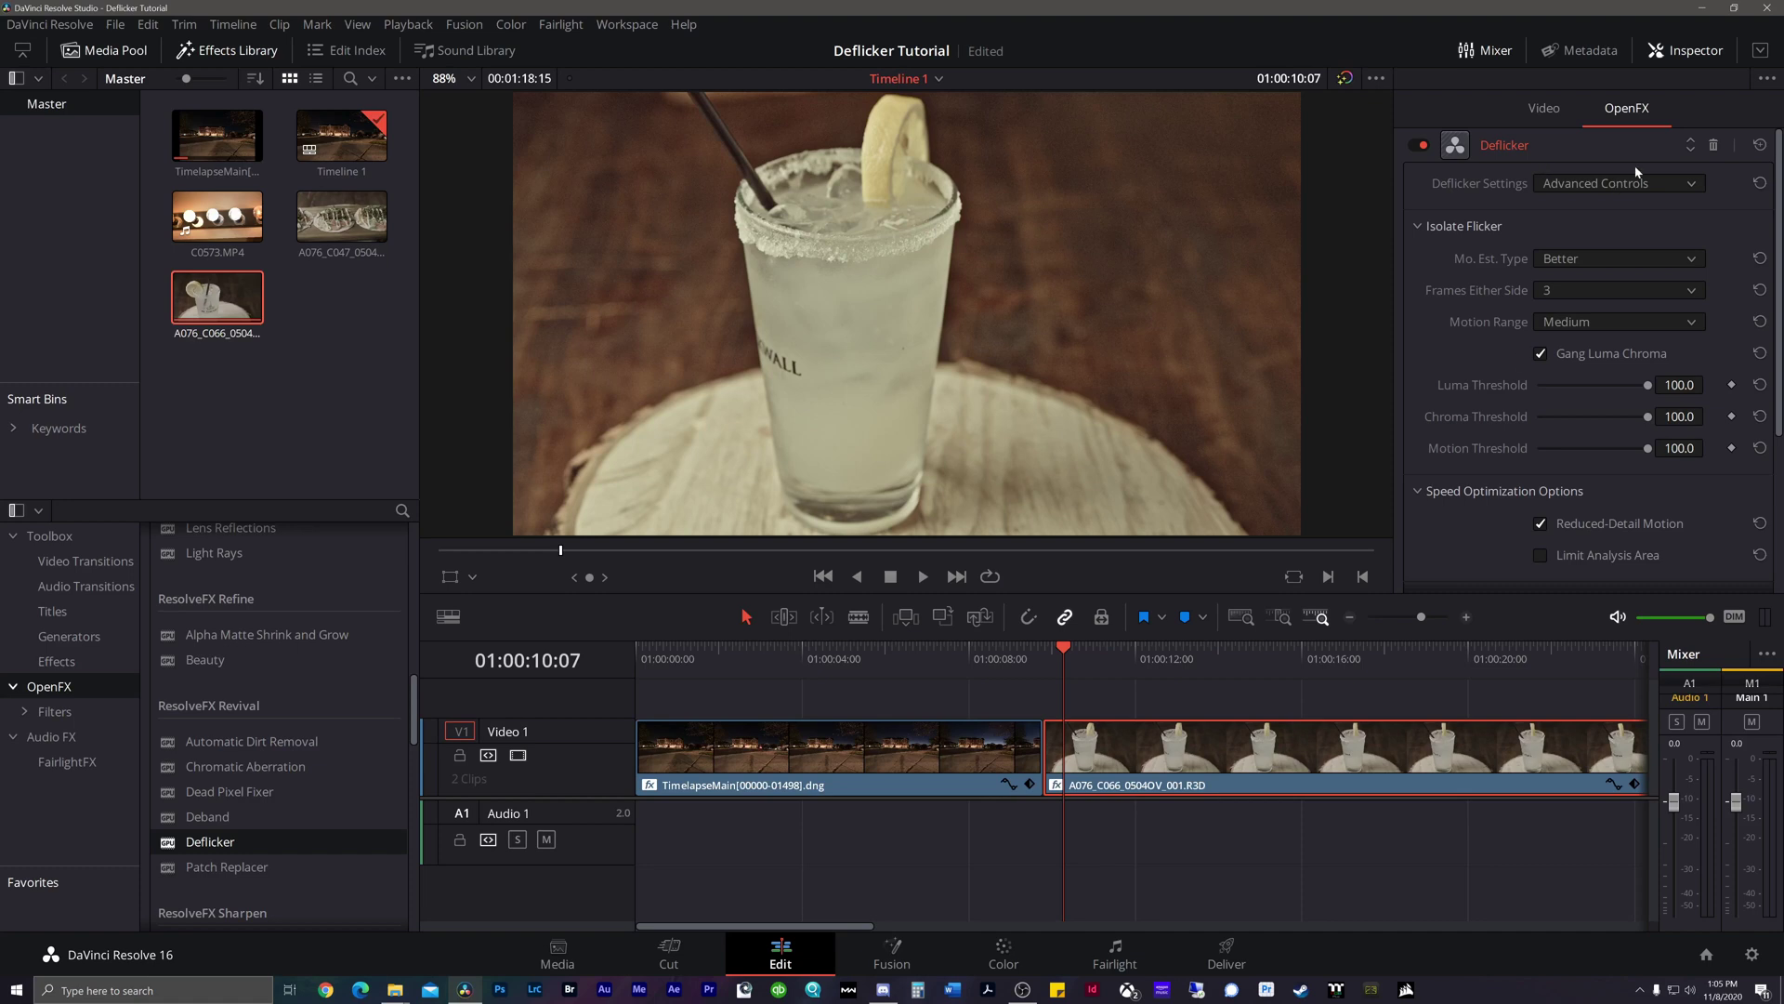
left_click(1421, 146)
key("space")
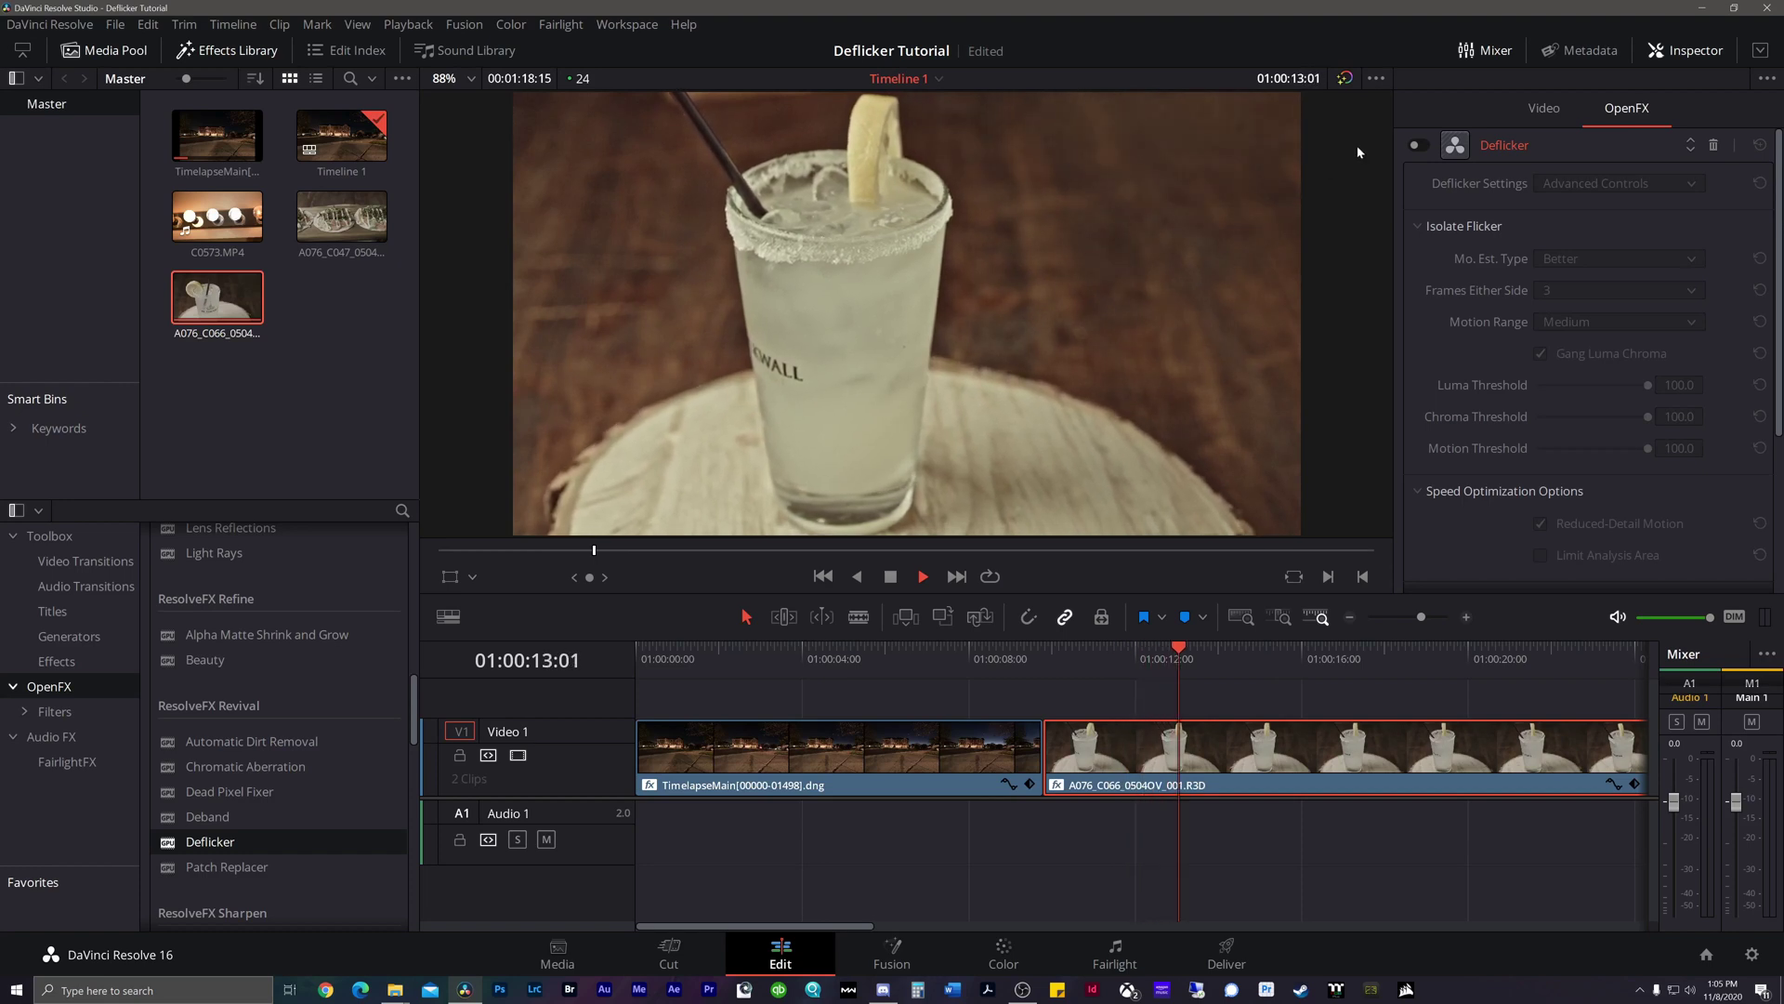
key("space")
key("space")
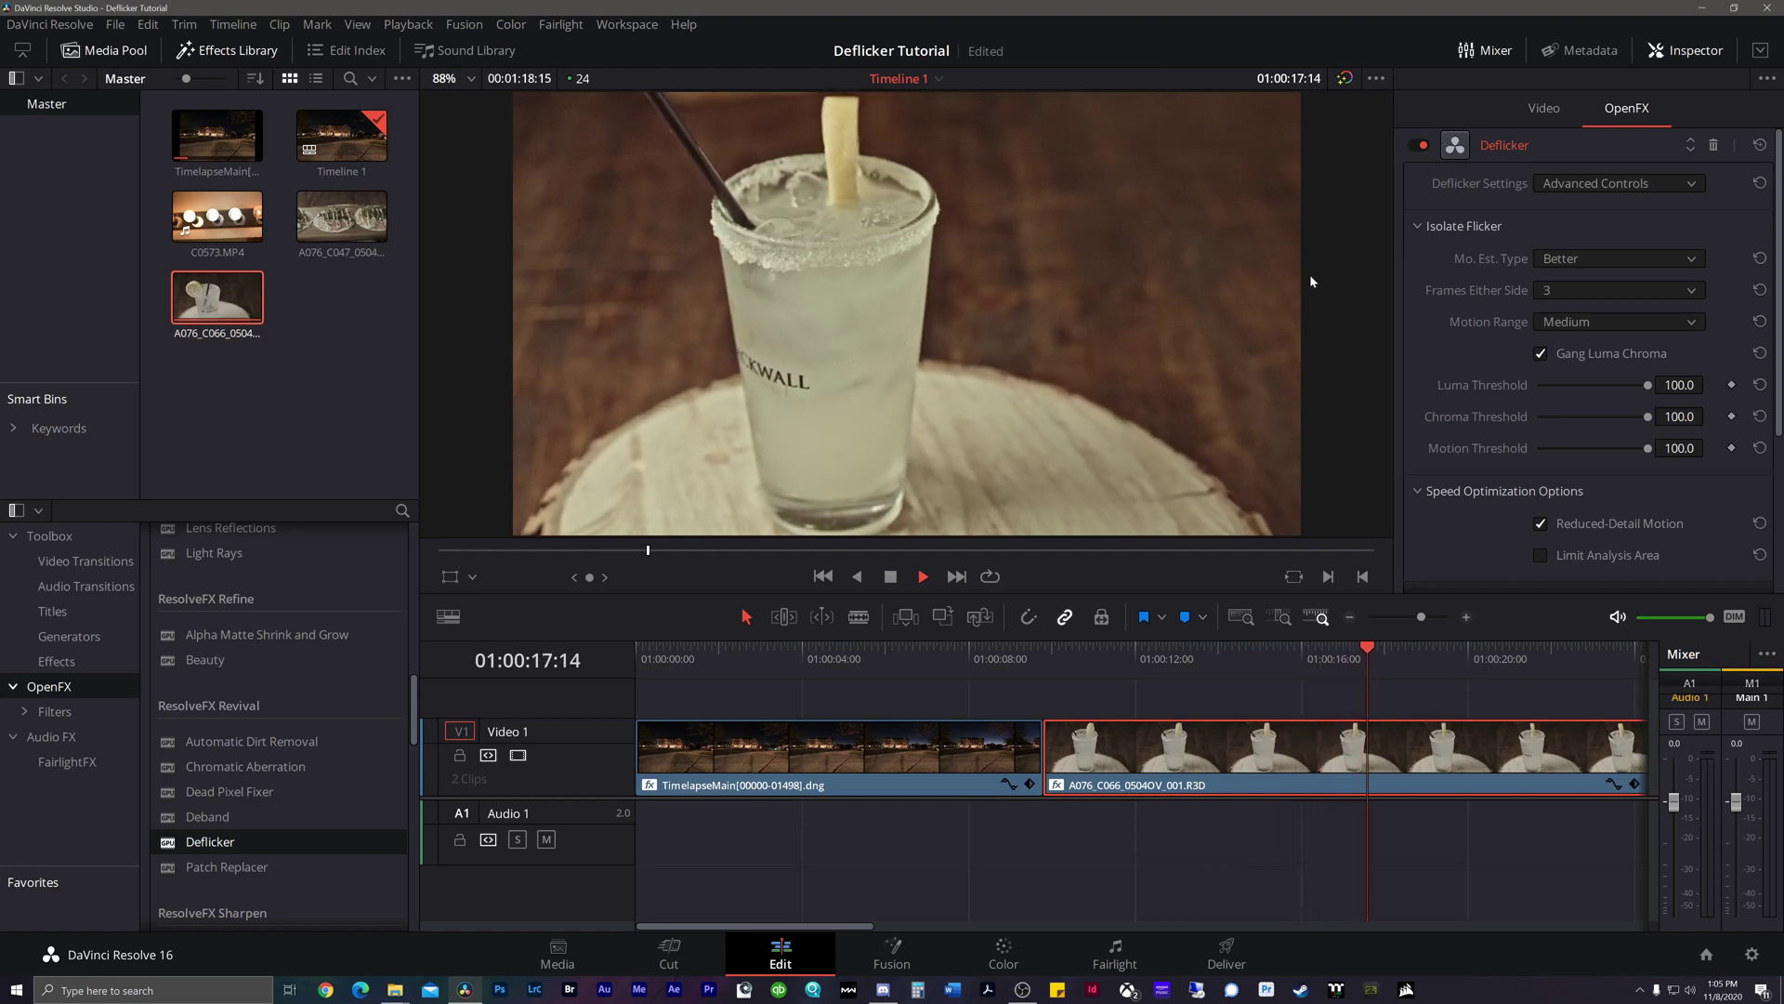
key("space")
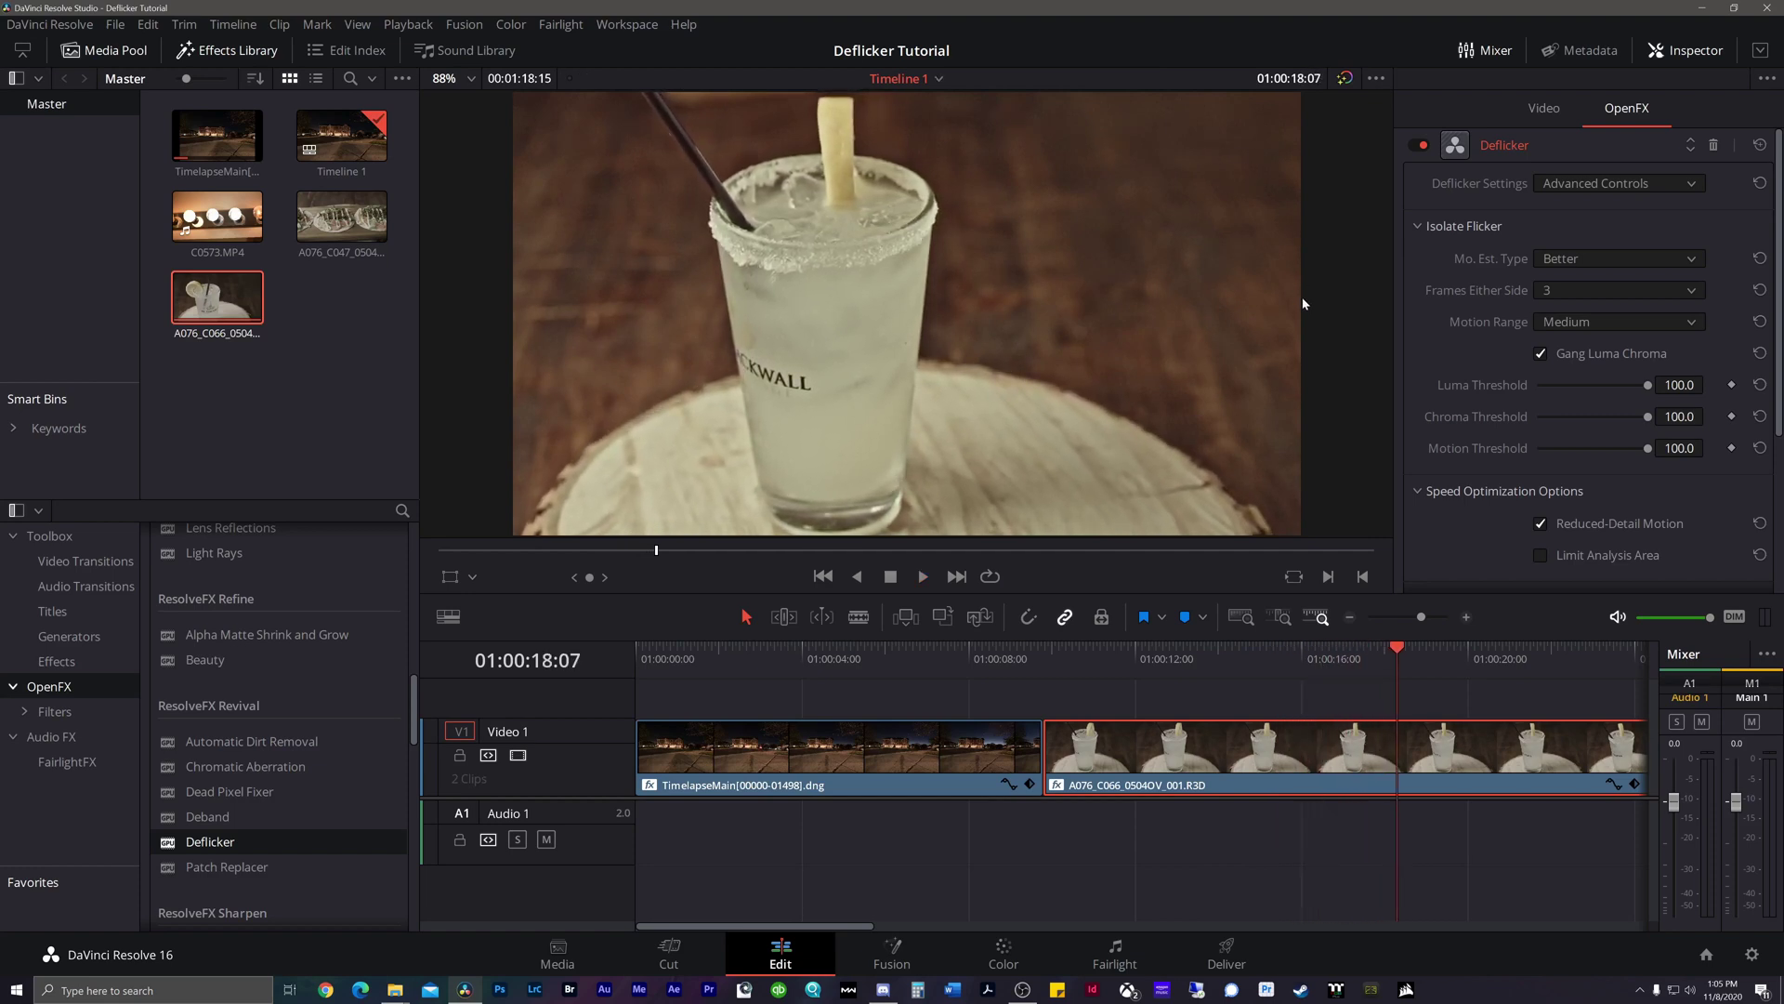